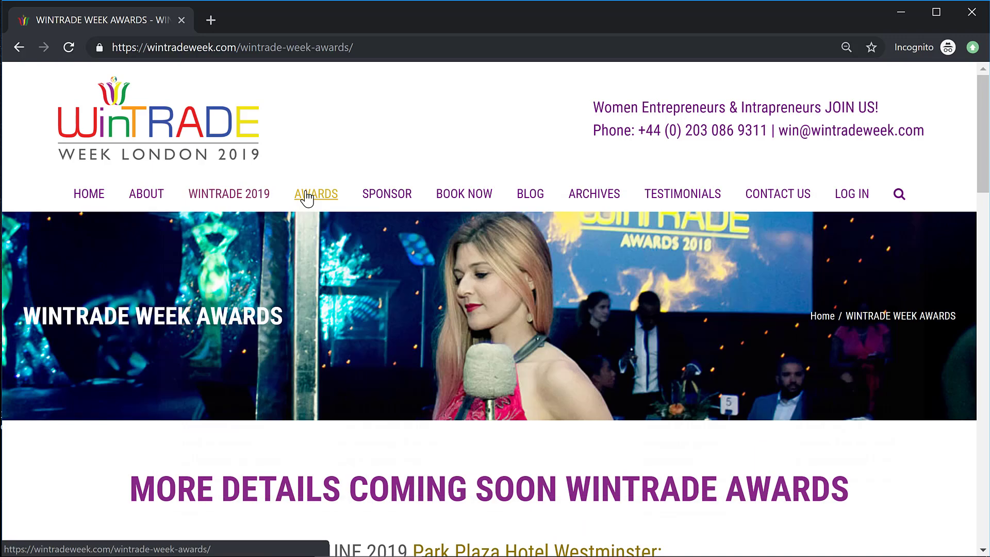
Step: Go from AWARDS to the Nominate 2019 page, then to the third nomination link's login site
{"action": "mouse_move", "coordinate": [304, 194]}
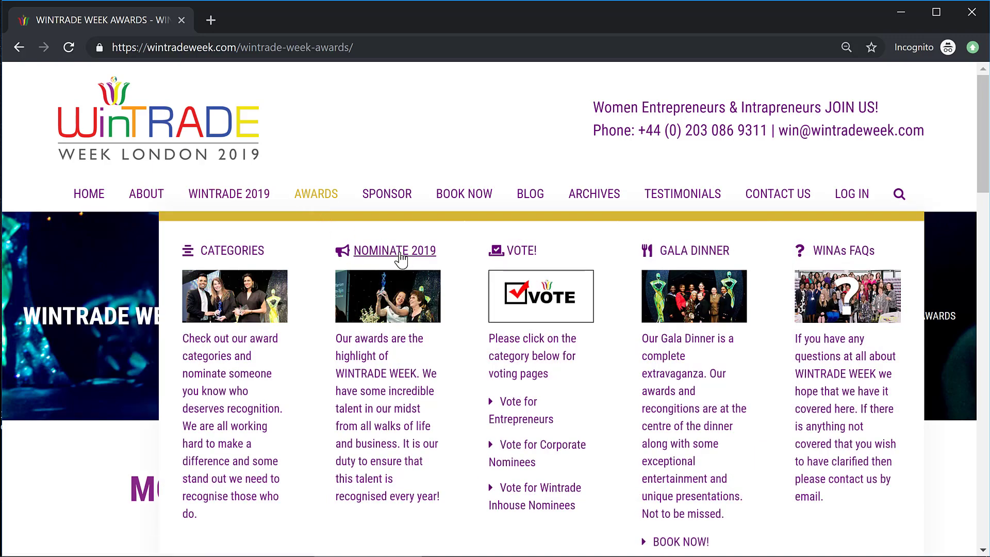
{"action": "left_click", "coordinate": [401, 258]}
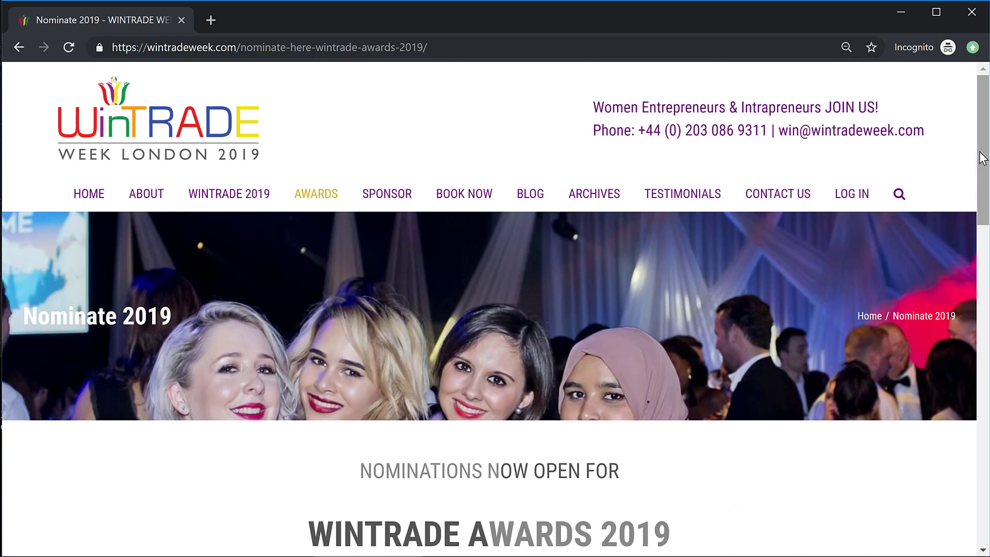
{"action": "left_click_drag", "start_coordinate": [981, 174], "coordinate": [988, 287]}
{"action": "scroll", "coordinate": [989, 287], "scroll_direction": "down", "scroll_amount": 2}
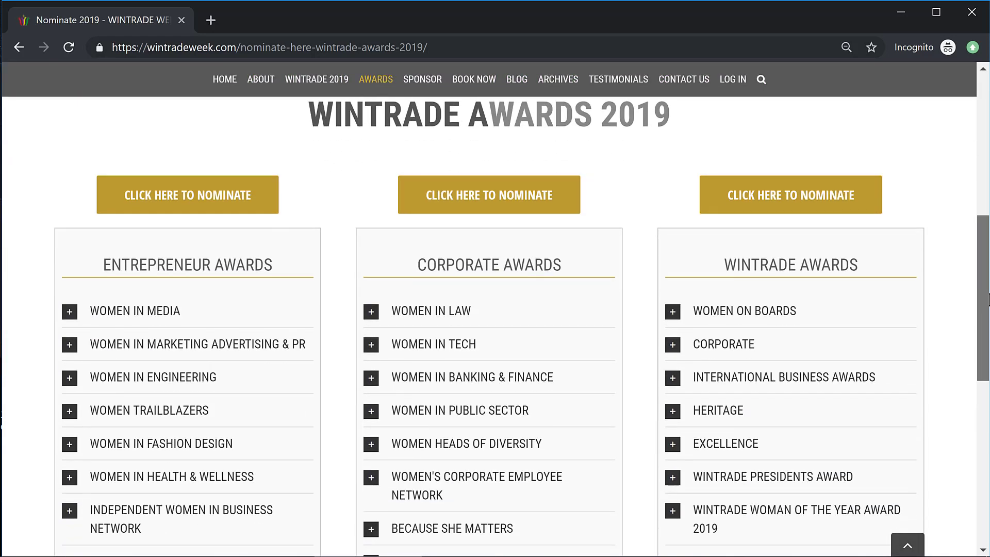
{"action": "left_click", "coordinate": [818, 168]}
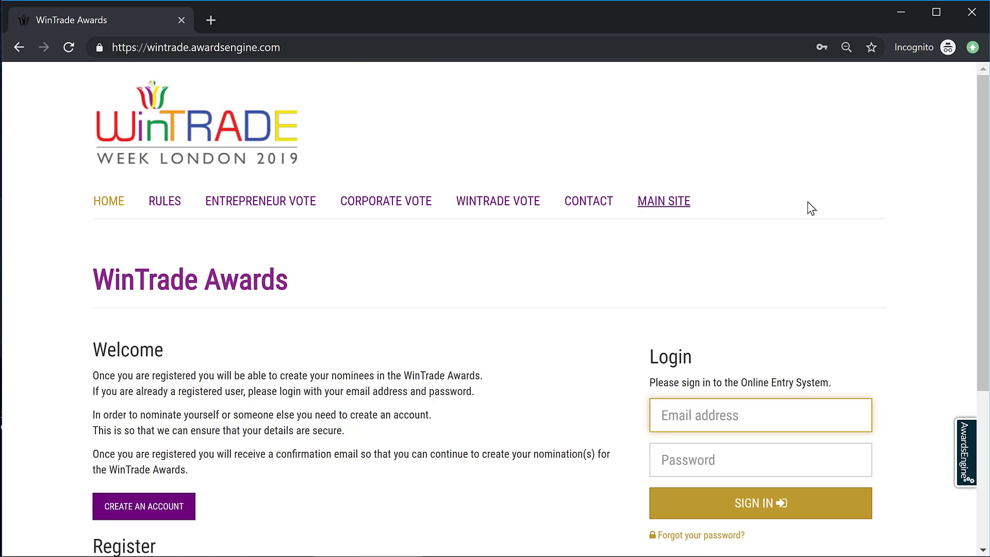
Step: Open the new-account registration form from the WinTrade Awards login page
{"action": "left_click_drag", "start_coordinate": [986, 163], "coordinate": [986, 268]}
{"action": "scroll", "coordinate": [987, 268], "scroll_direction": "down", "scroll_amount": 3}
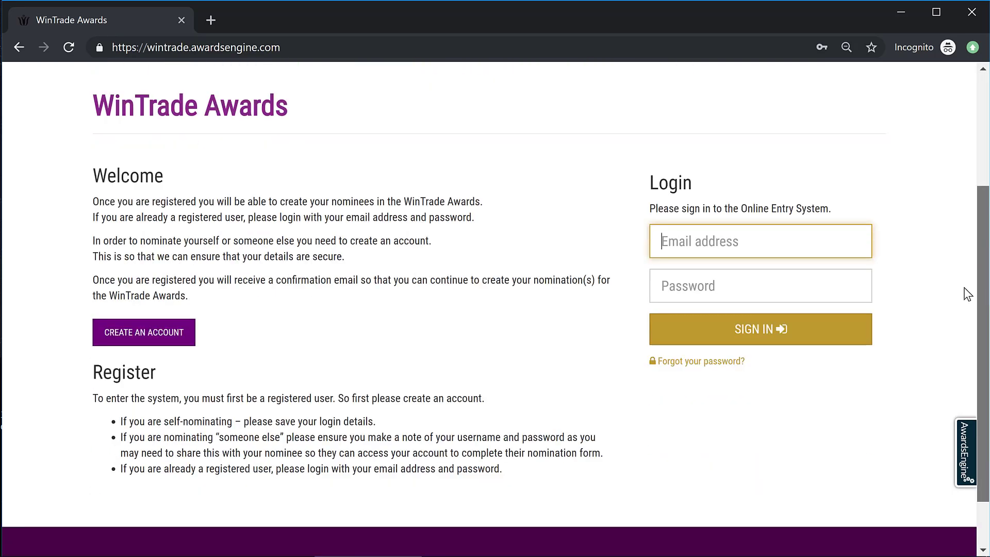
{"action": "left_click", "coordinate": [157, 319]}
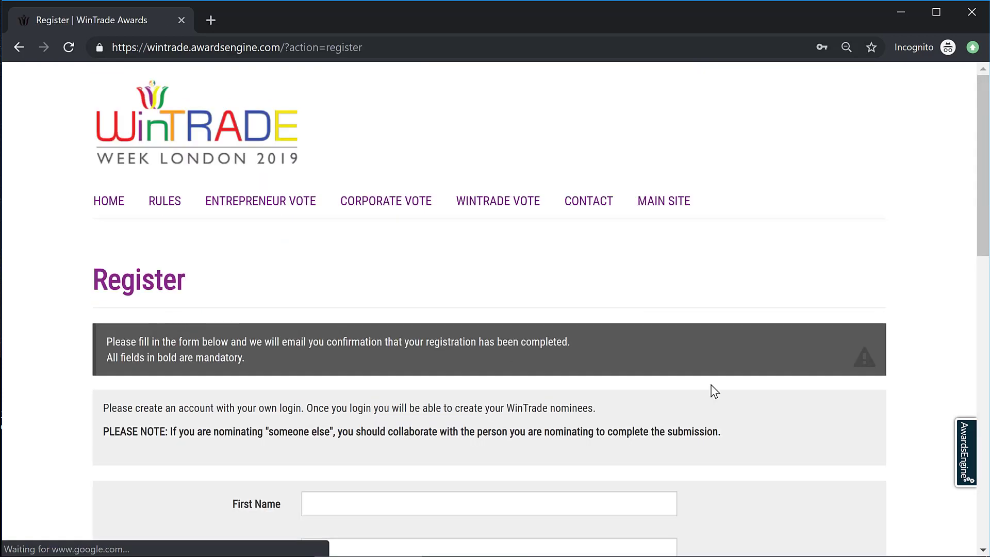
{"action": "scroll", "coordinate": [983, 187], "scroll_direction": "down", "scroll_amount": 6}
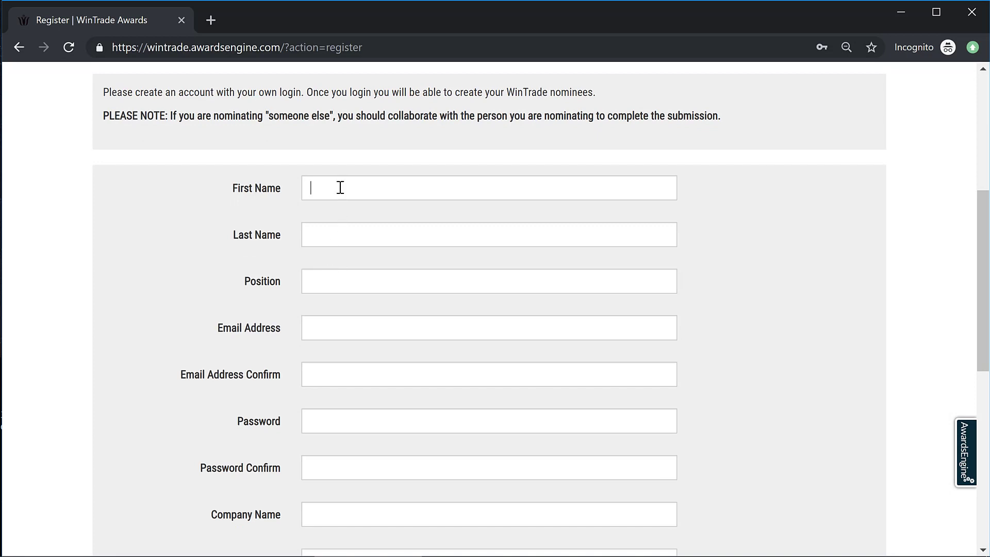
Step: Enter the nominator's first and last name and submit the registration
{"action": "left_click", "coordinate": [340, 187]}
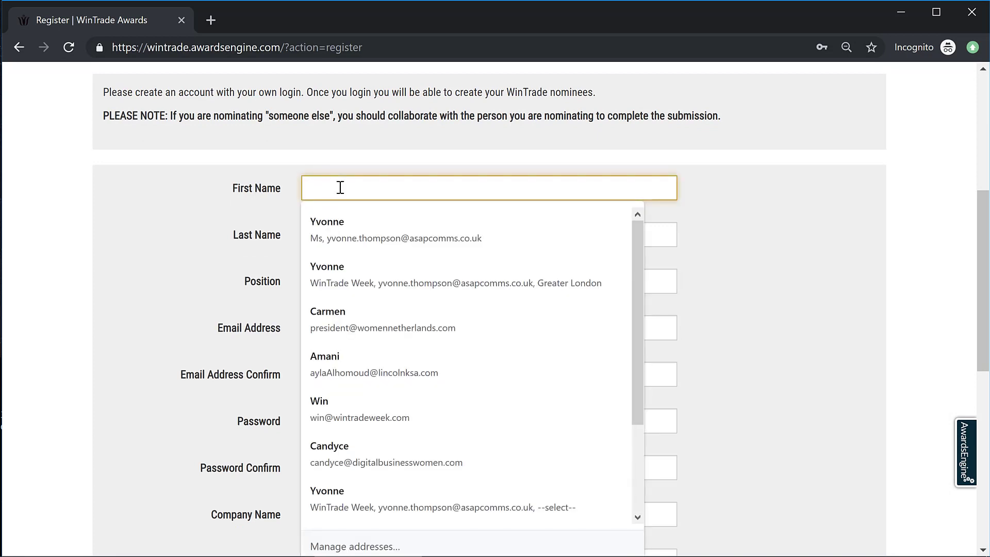
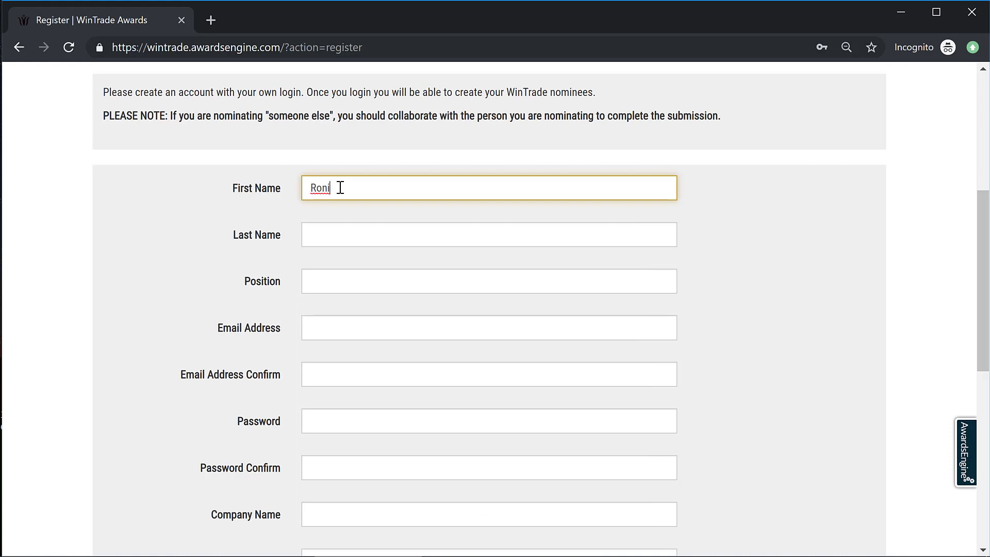
{"action": "key", "text": "Tab"}
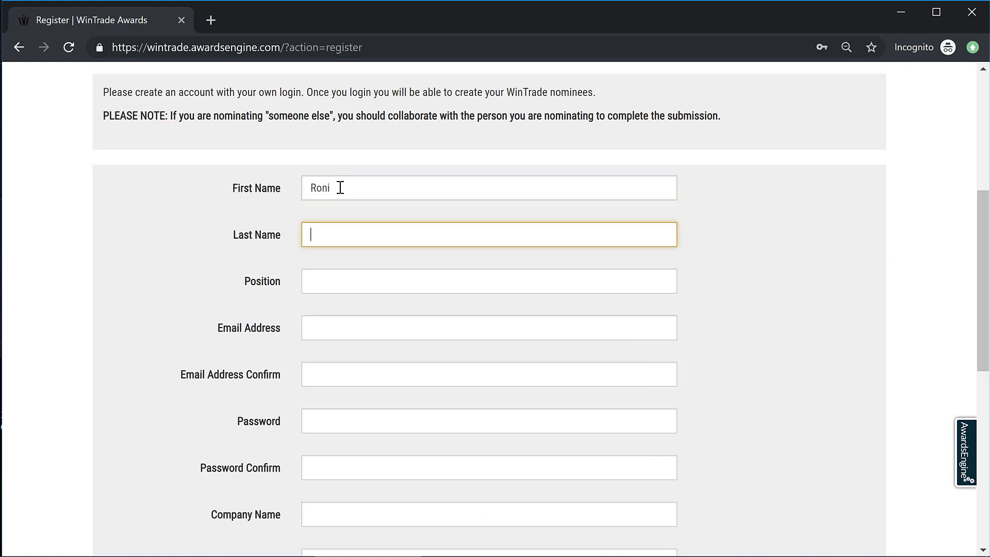
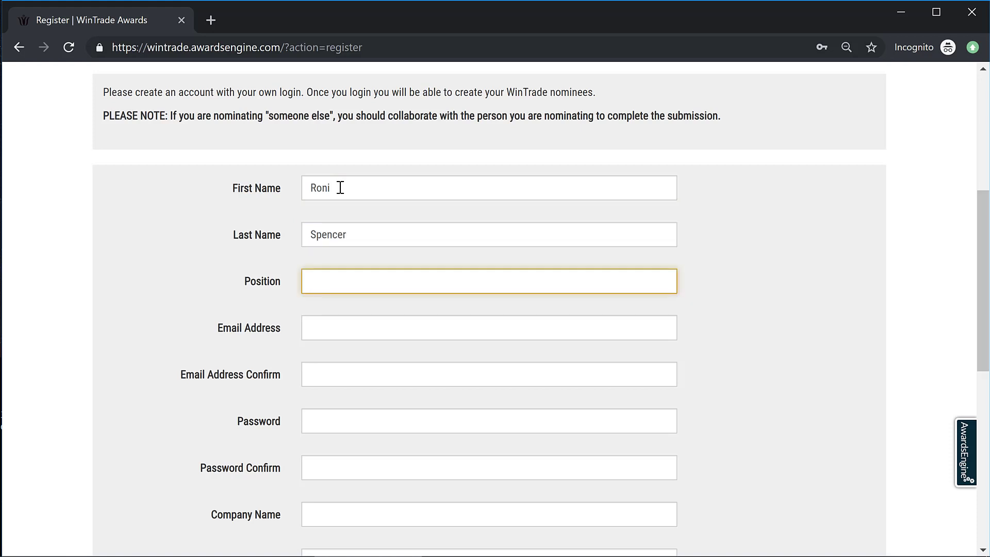
{"action": "type", "text": "Admin"}
{"action": "key", "text": "Tab"}
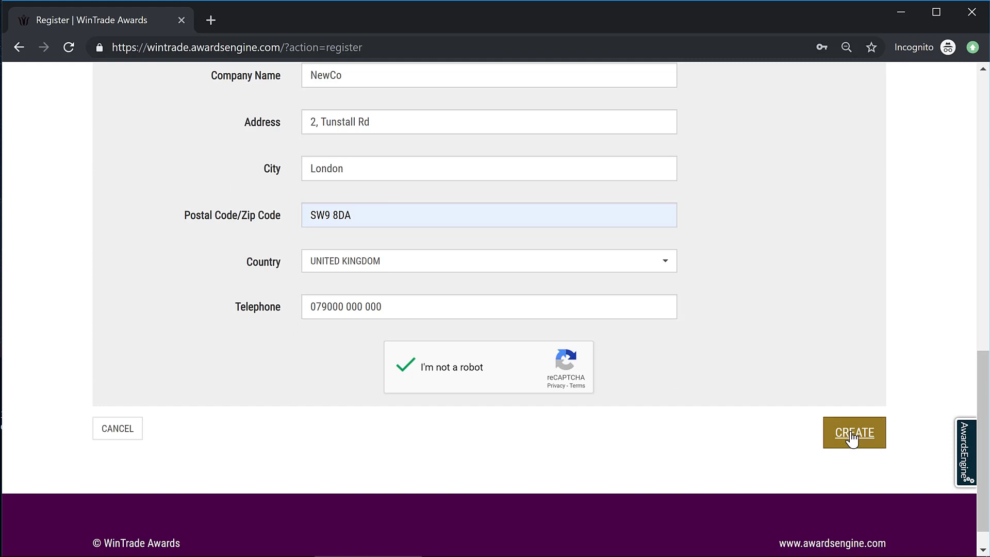
{"action": "left_click", "coordinate": [852, 437]}
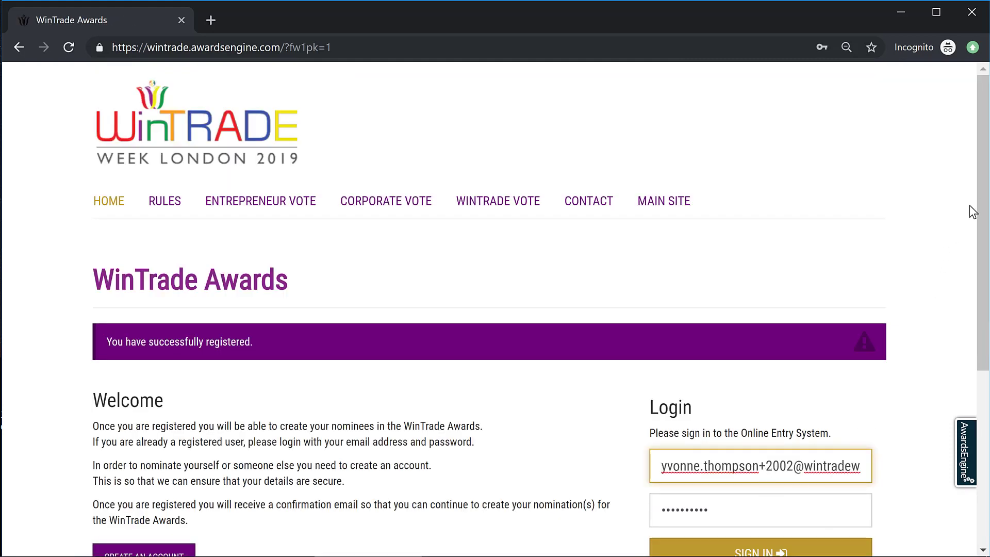
Step: Dismiss the email notification and sign in with the new account
{"action": "left_click_drag", "start_coordinate": [987, 197], "coordinate": [964, 335]}
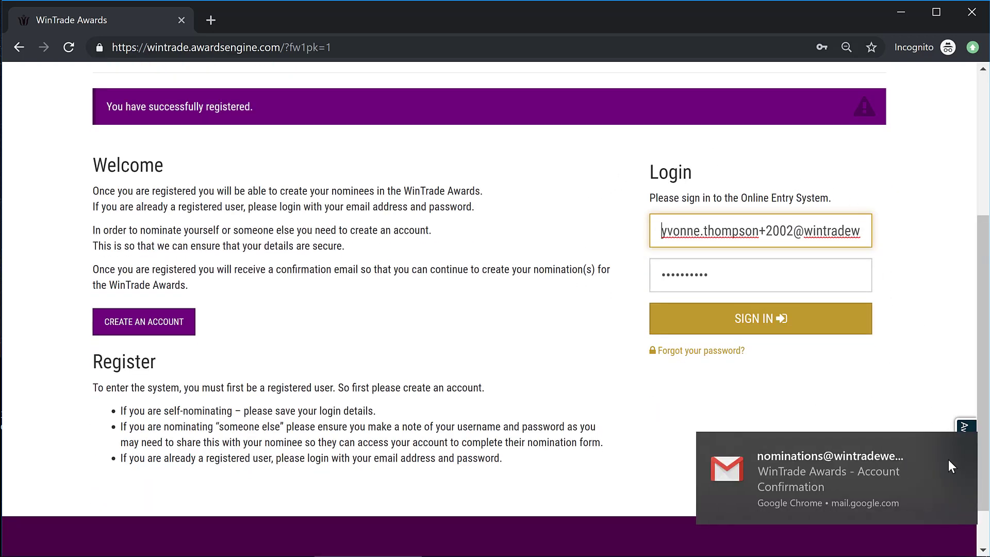
{"action": "left_click", "coordinate": [954, 446]}
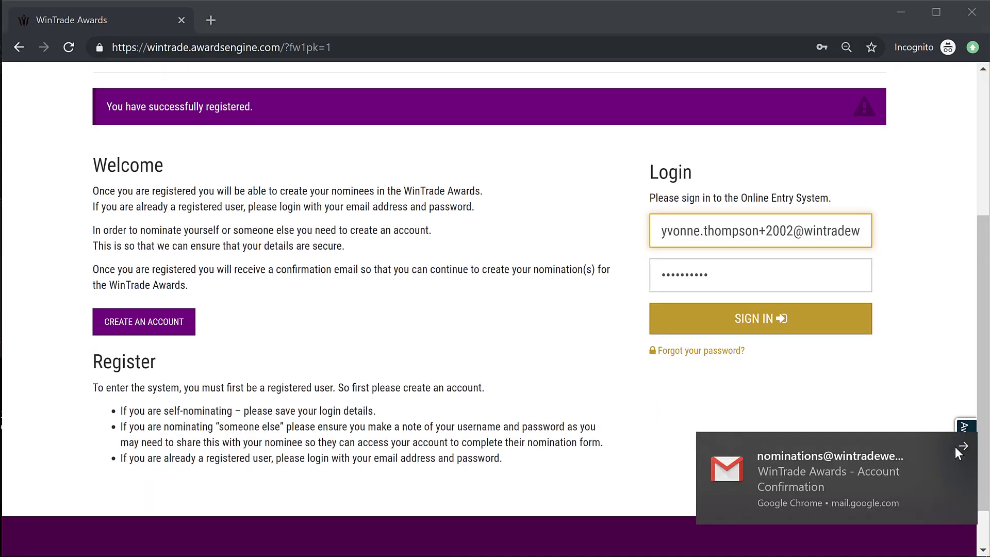
{"action": "left_click", "coordinate": [744, 325]}
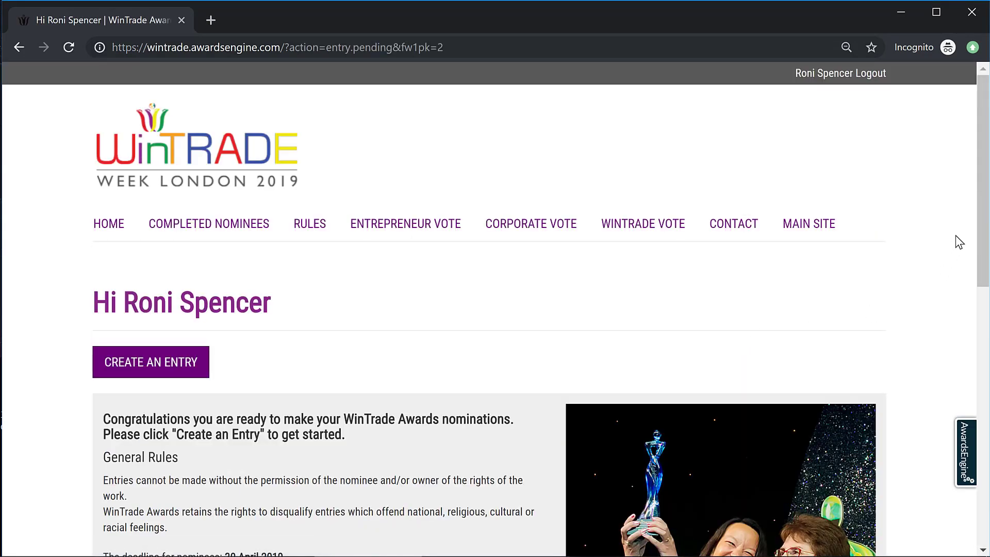
{"action": "left_click_drag", "start_coordinate": [985, 172], "coordinate": [987, 284]}
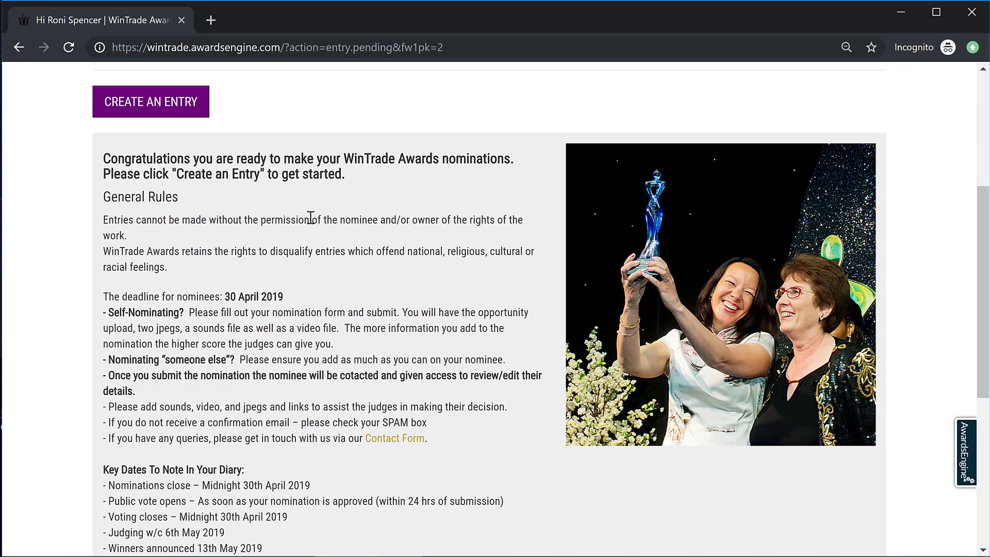
Step: Start a new entry with category Corporate Nomination and award Women in Tech
{"action": "left_click", "coordinate": [172, 122]}
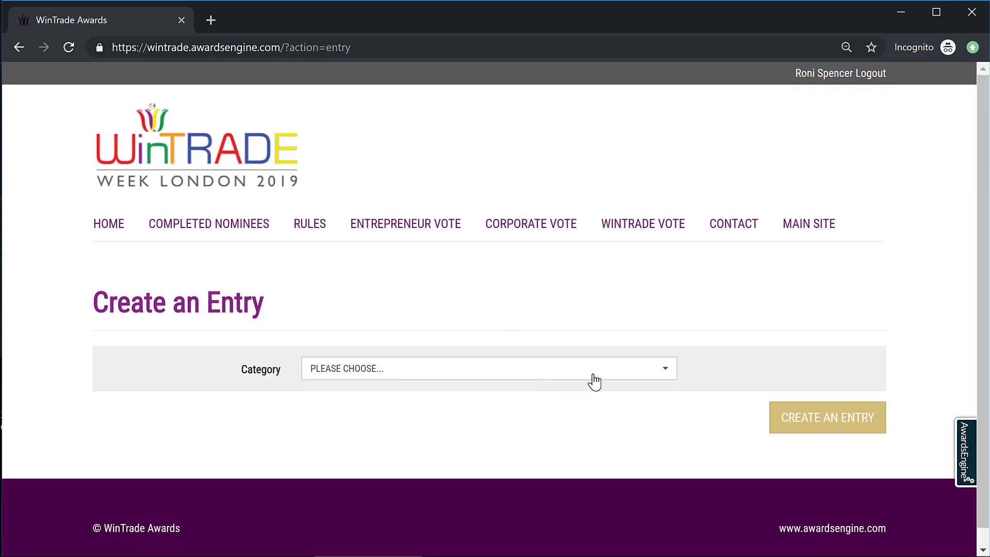
{"action": "left_click", "coordinate": [665, 372]}
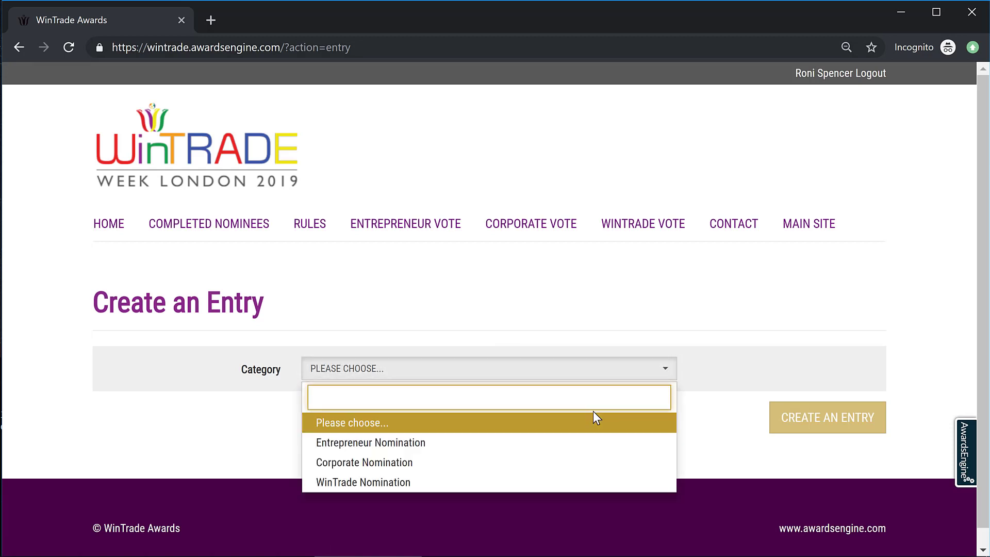
{"action": "left_click", "coordinate": [397, 464]}
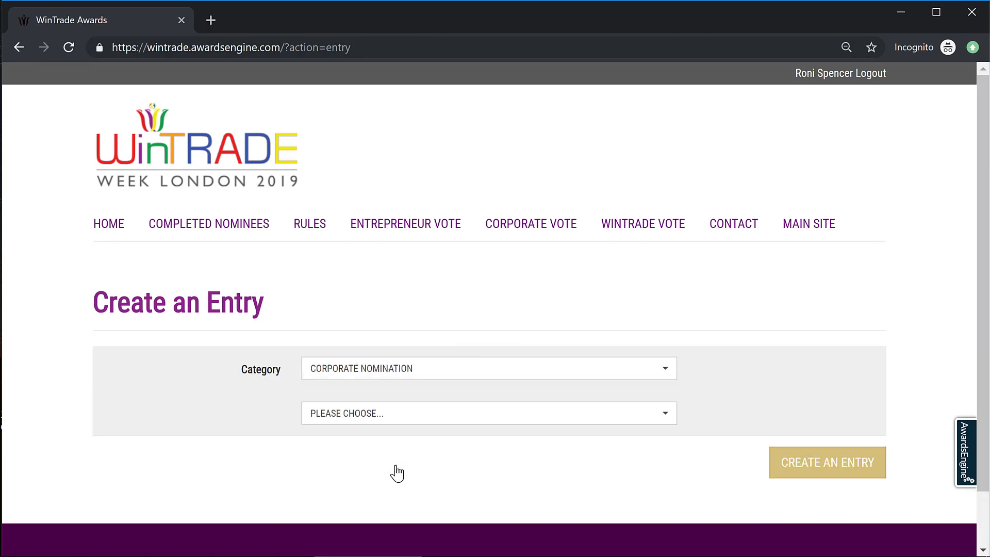
{"action": "left_click", "coordinate": [660, 411]}
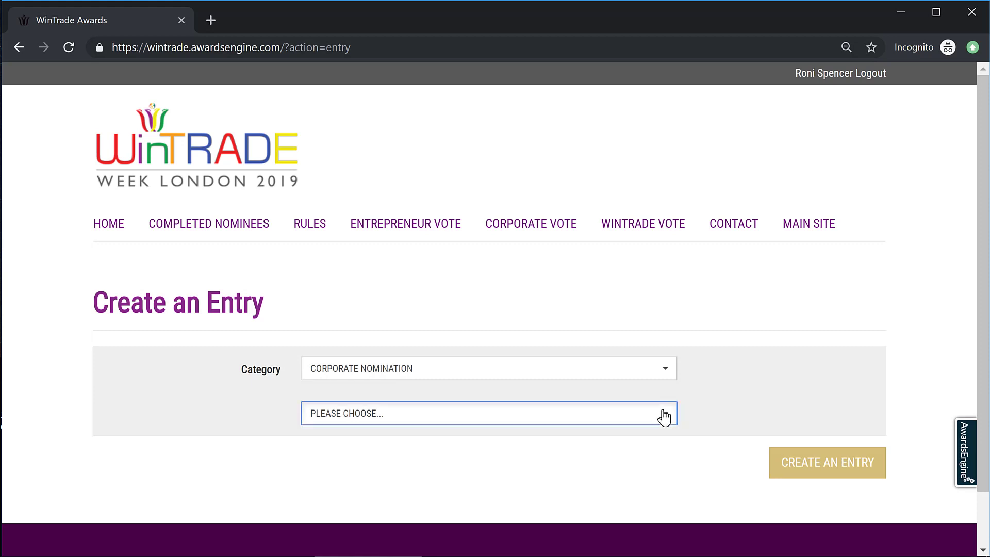
{"action": "left_click", "coordinate": [518, 314]}
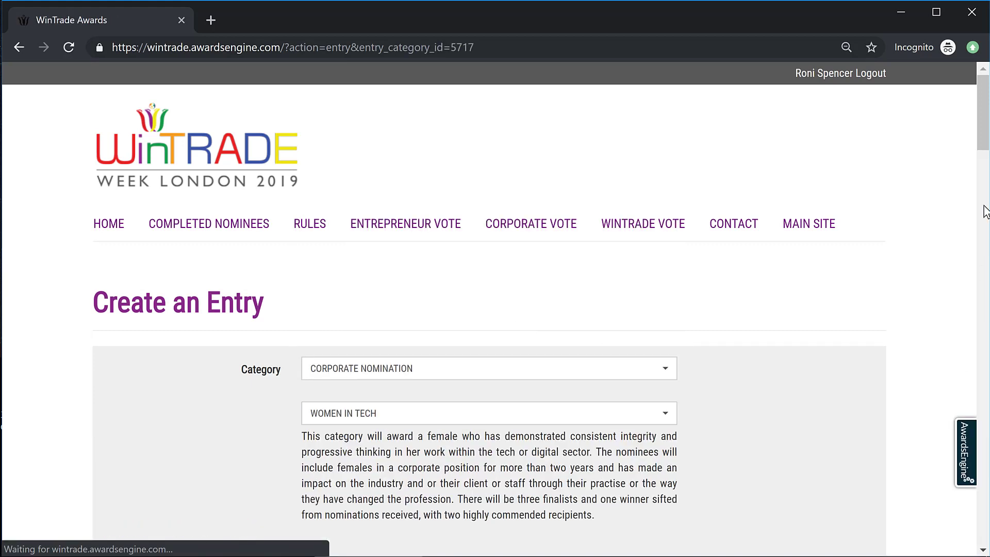
{"action": "scroll", "coordinate": [981, 178], "scroll_direction": "down", "scroll_amount": 5}
Step: Nominate someone else with title Ms, the nominee's full name and company NewCo
{"action": "scroll", "coordinate": [701, 159], "scroll_direction": "down", "scroll_amount": 7}
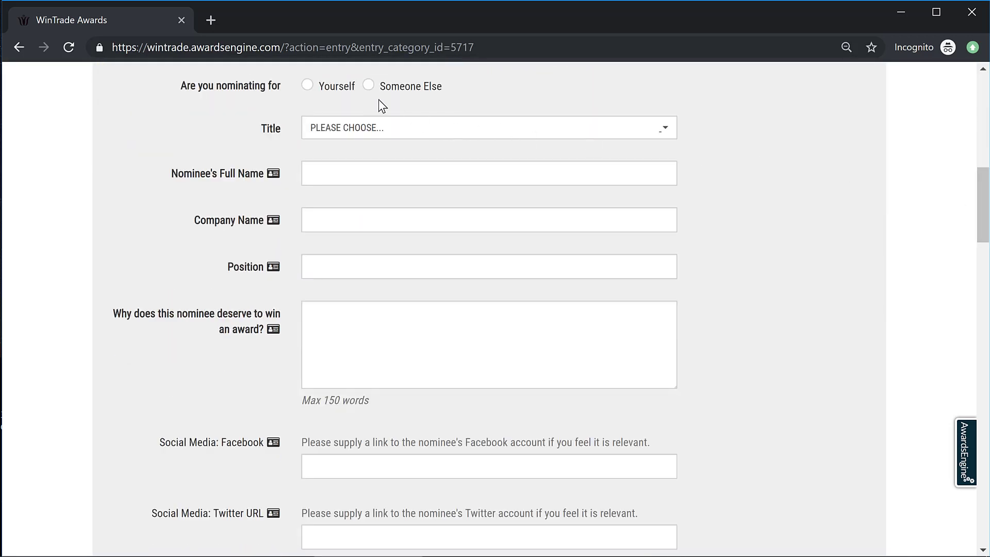
{"action": "left_click", "coordinate": [368, 86]}
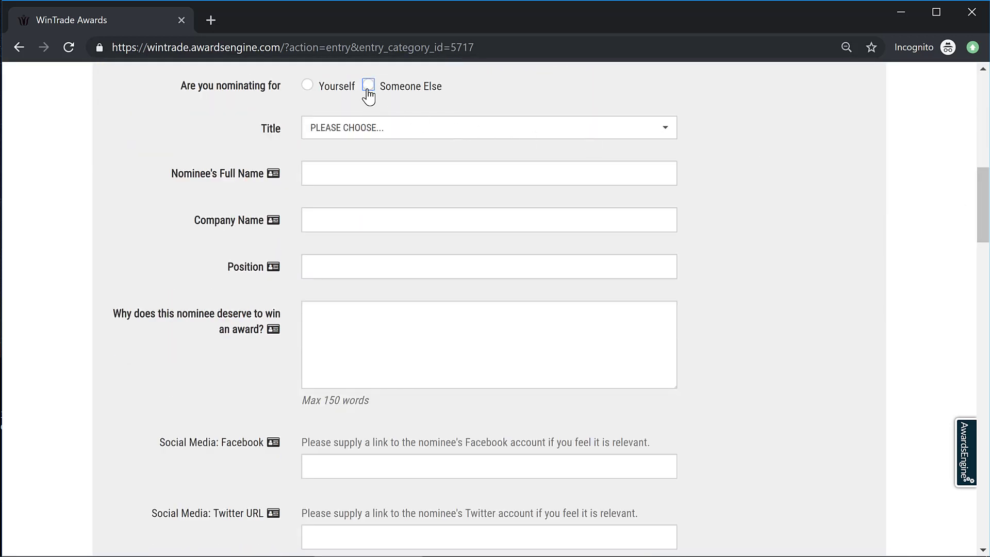
{"action": "left_click", "coordinate": [665, 133]}
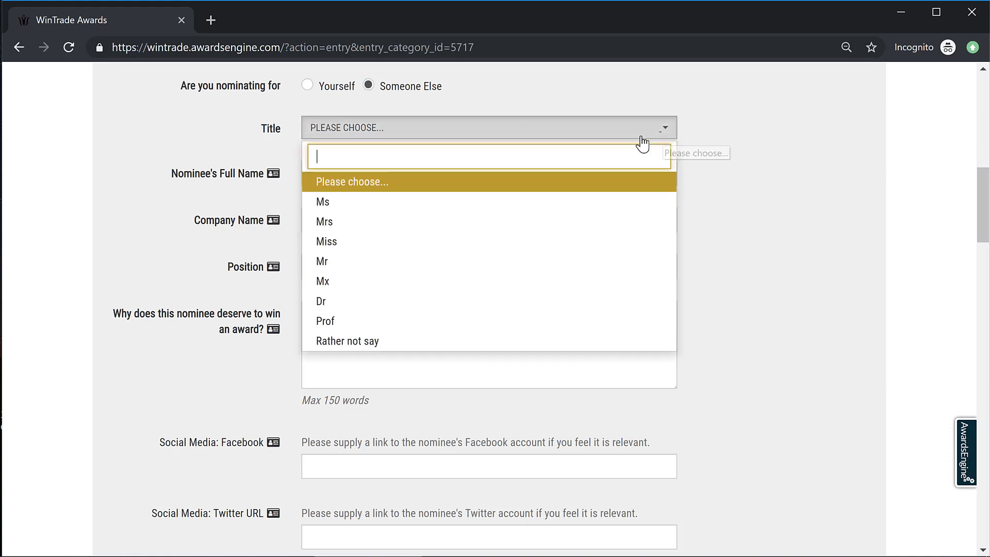
{"action": "left_click", "coordinate": [578, 206]}
{"action": "left_click", "coordinate": [446, 179]}
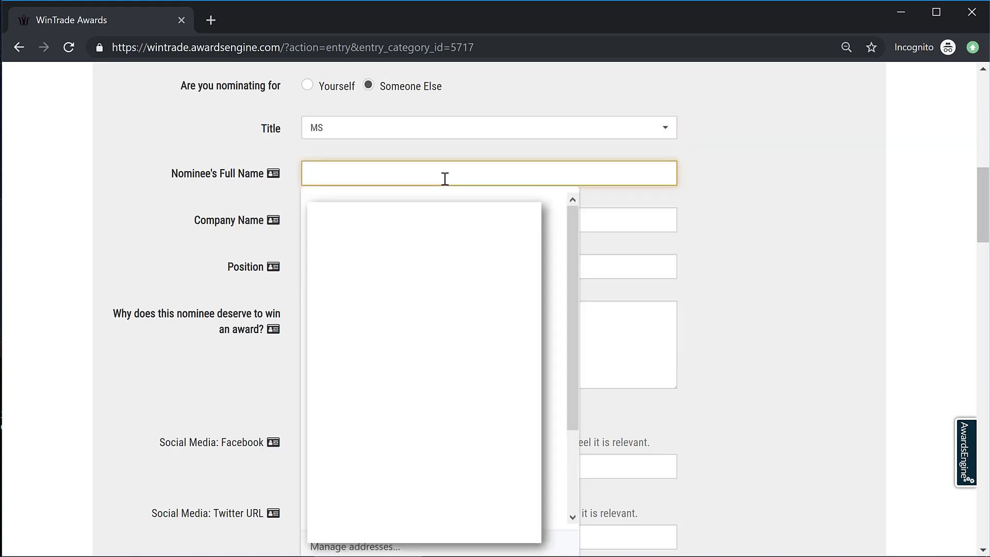
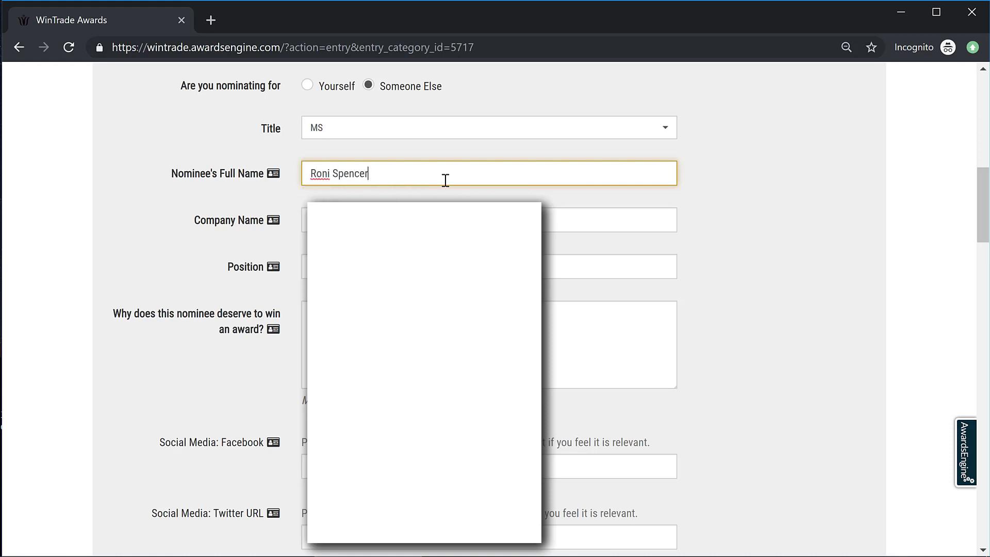
{"action": "left_click", "coordinate": [407, 221]}
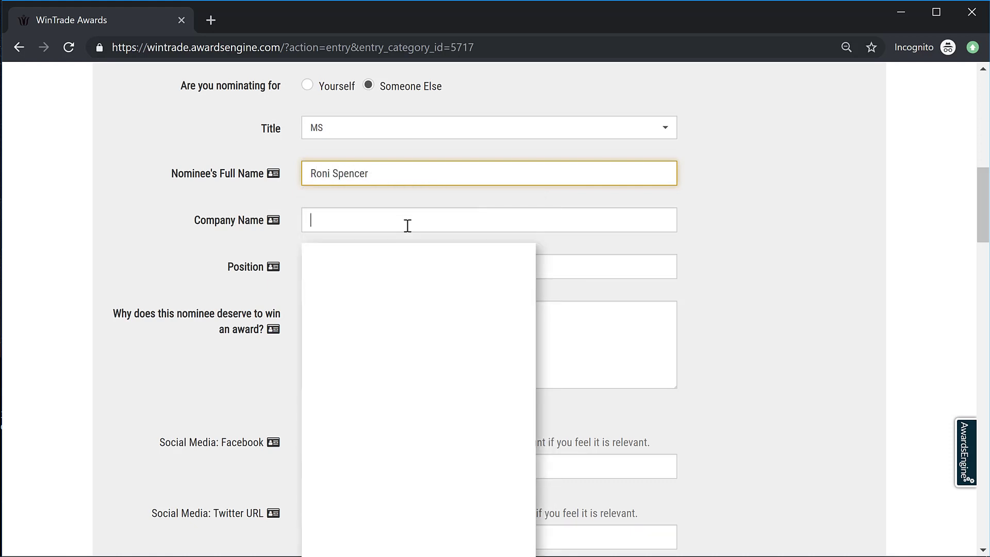
{"action": "type", "text": "NewCo"}
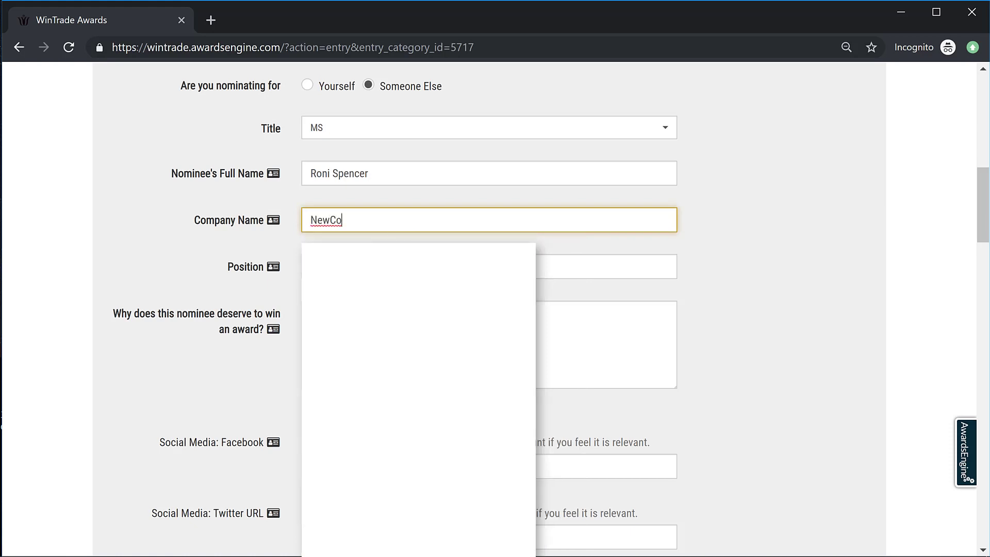
{"action": "key", "text": "Tab"}
Step: Set position to Admin and write that she's a great example of women succeeding at work
{"action": "left_click", "coordinate": [382, 266]}
{"action": "type", "text": "Admin"}
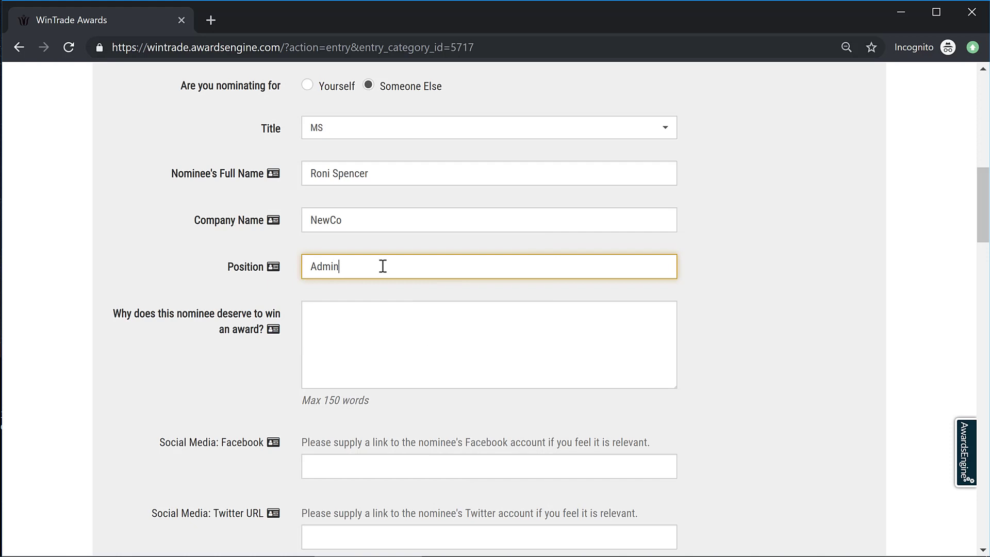
{"action": "left_click", "coordinate": [355, 323]}
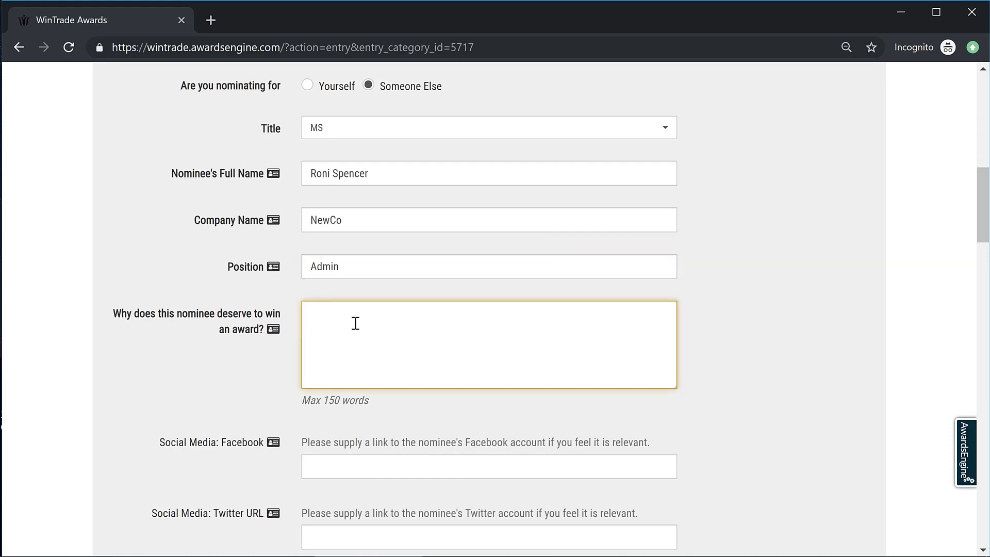
{"action": "type", "text": "Great "}
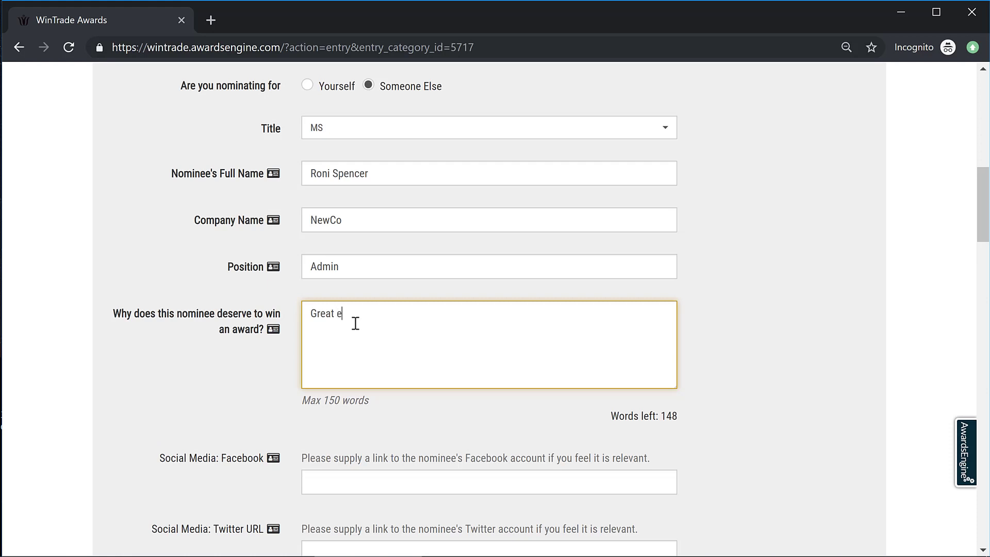
{"action": "type", "text": "example of how women can succe"}
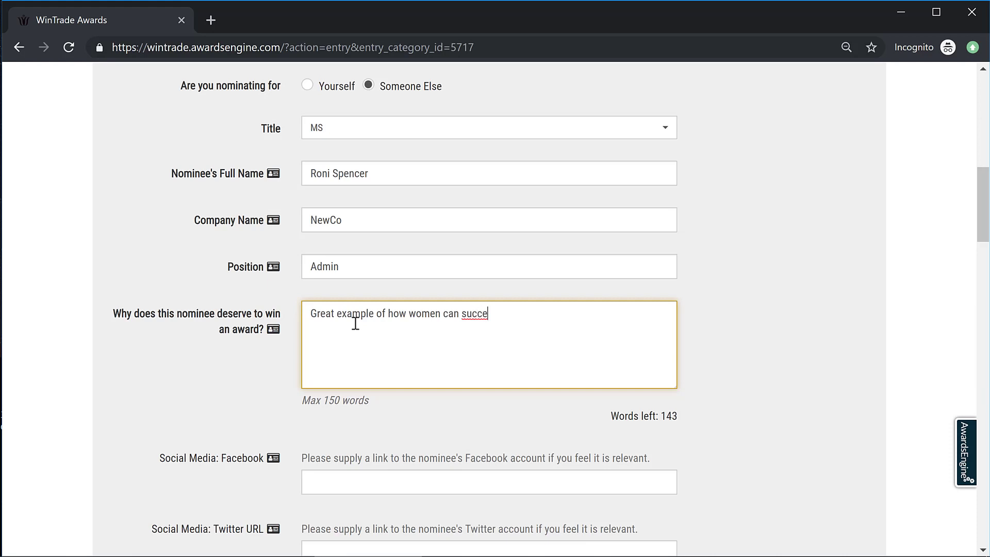
{"action": "type", "text": "ed in the work place......"}
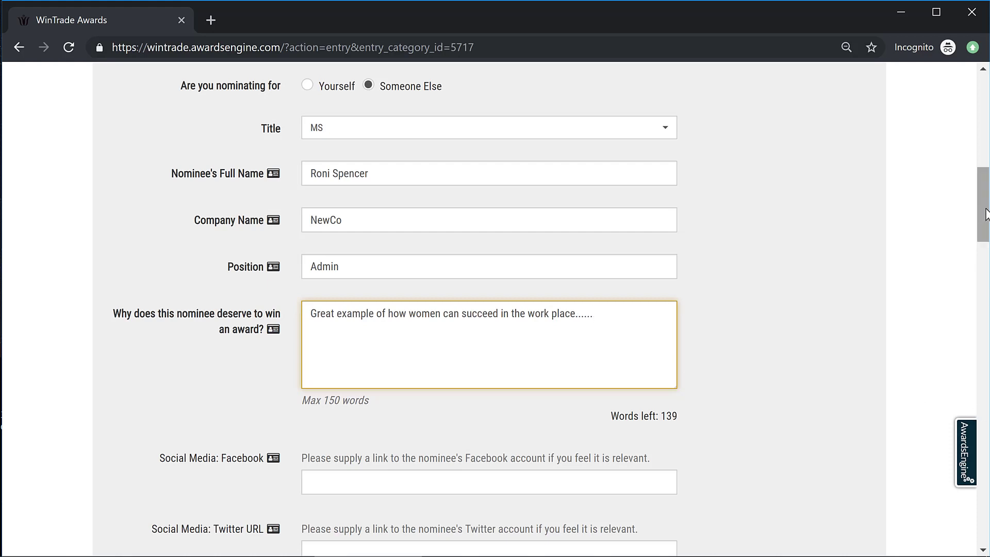
Step: Accept the suggested Twitter link, leaving the LinkedIn and Instagram links blank
{"action": "scroll", "coordinate": [985, 268], "scroll_direction": "down", "scroll_amount": 2}
{"action": "scroll", "coordinate": [986, 274], "scroll_direction": "down", "scroll_amount": 6}
{"action": "left_click", "coordinate": [447, 163]}
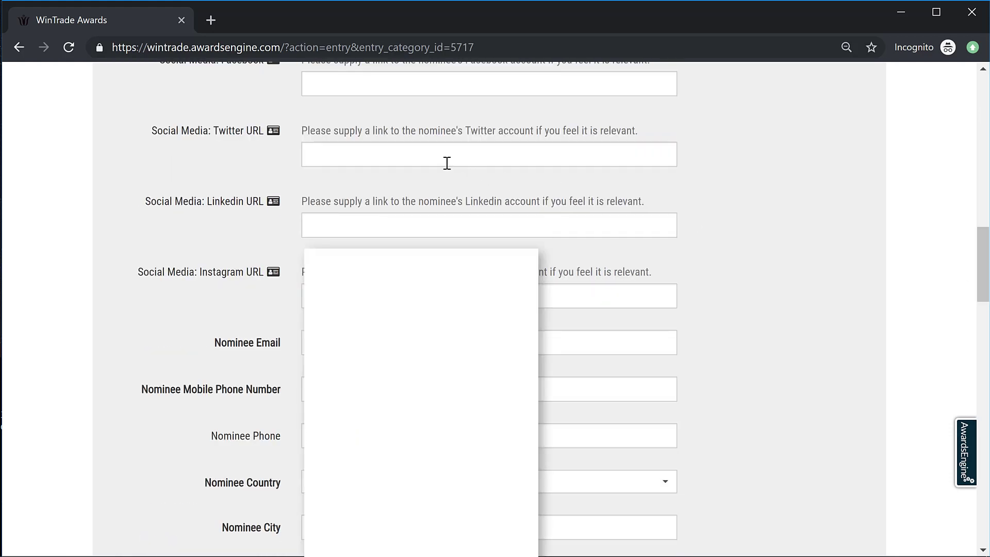
{"action": "left_click", "coordinate": [448, 188]}
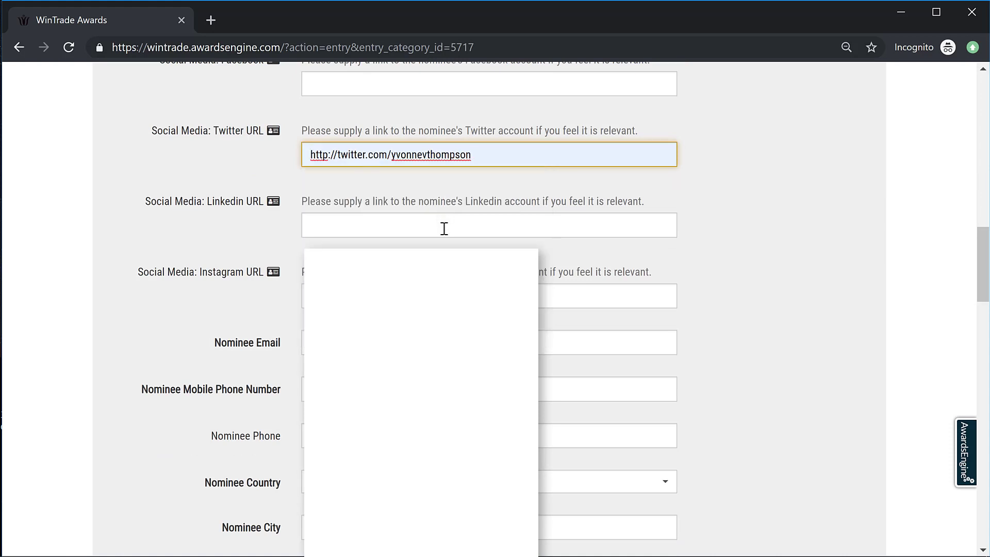
{"action": "left_click", "coordinate": [444, 228]}
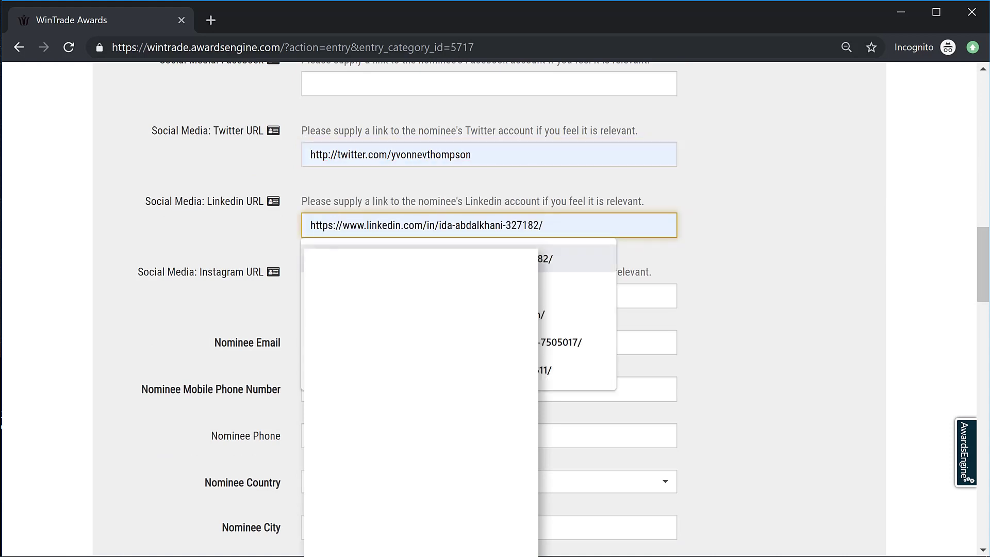
{"action": "left_click", "coordinate": [601, 267]}
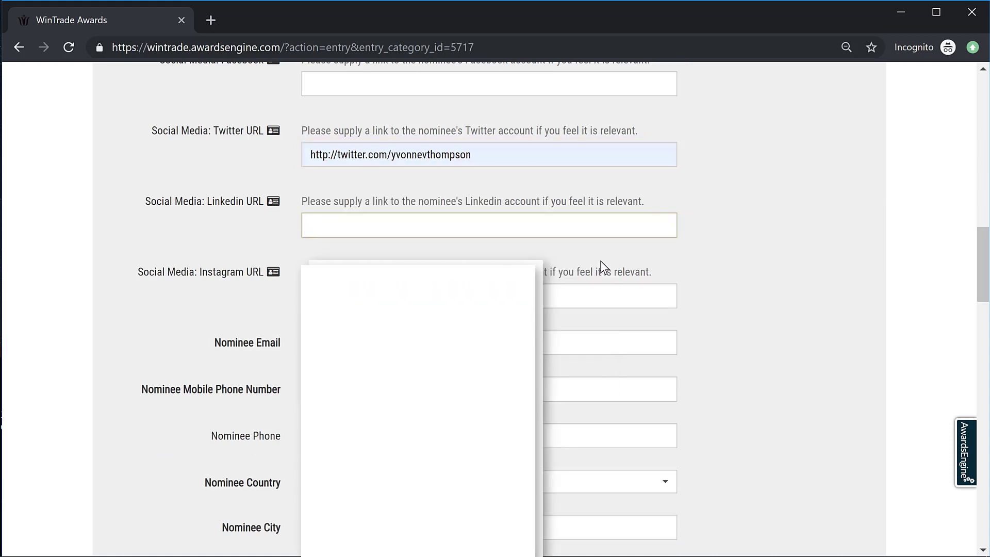
{"action": "left_click", "coordinate": [464, 297]}
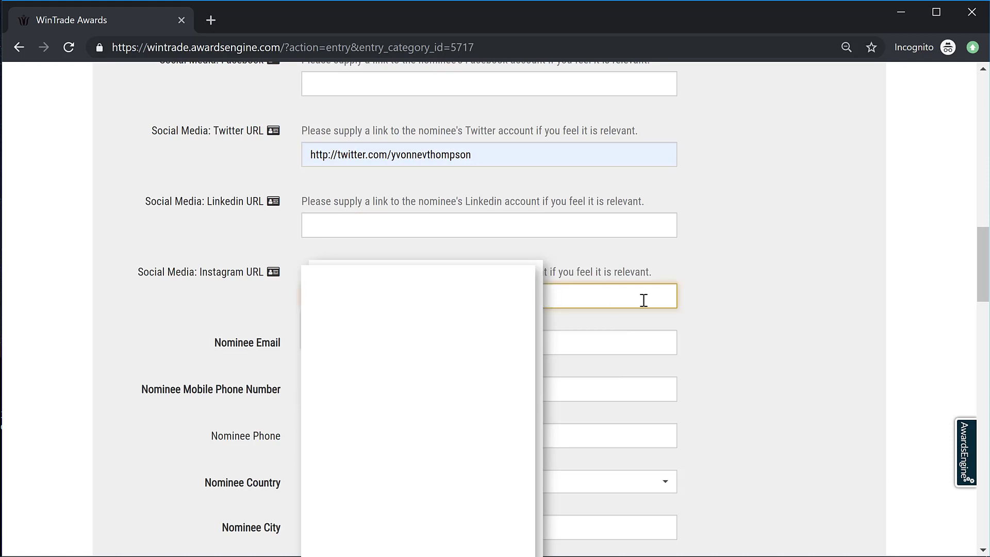
{"action": "left_click", "coordinate": [811, 297]}
Step: Enter the nominee's e-mail address and accept the suggested full mobile number
{"action": "left_click", "coordinate": [479, 350]}
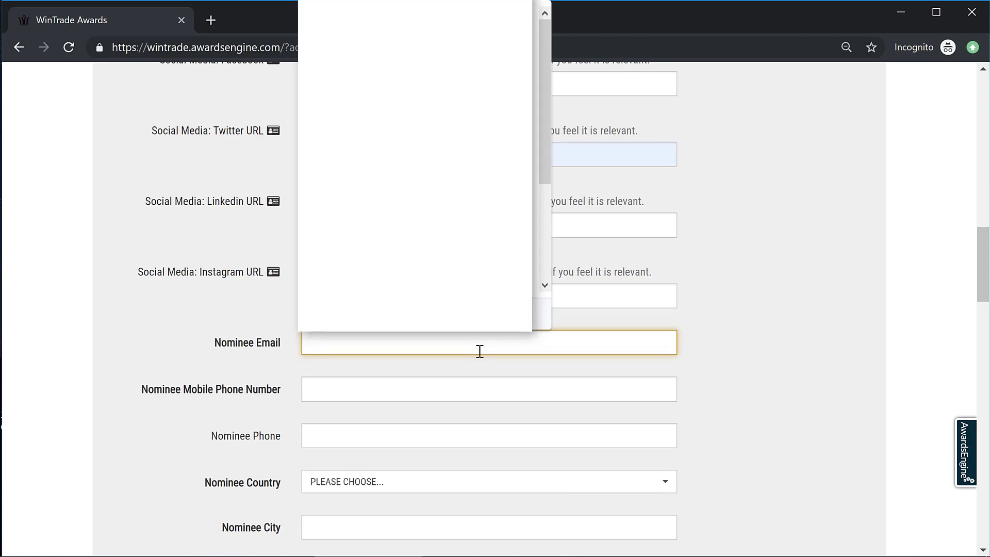
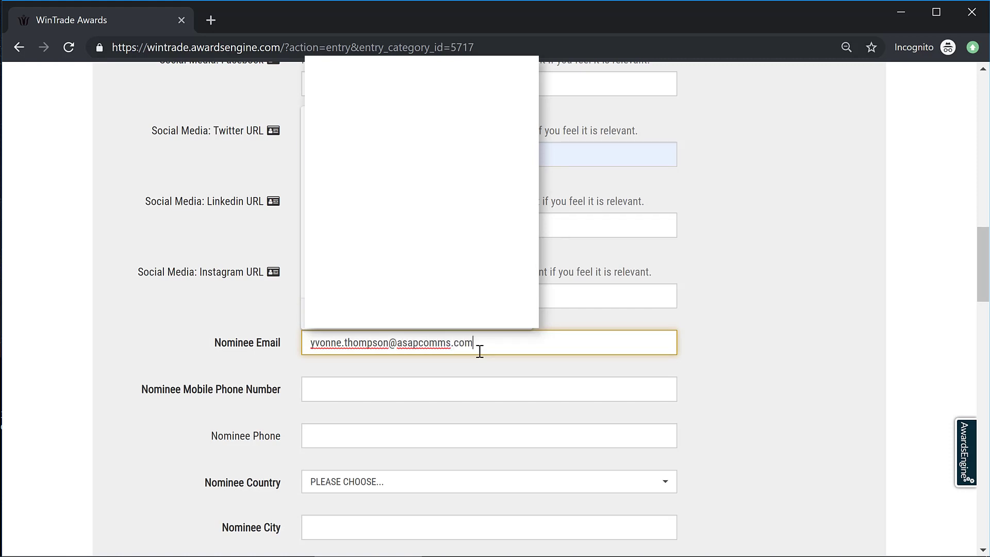
{"action": "left_click", "coordinate": [391, 395]}
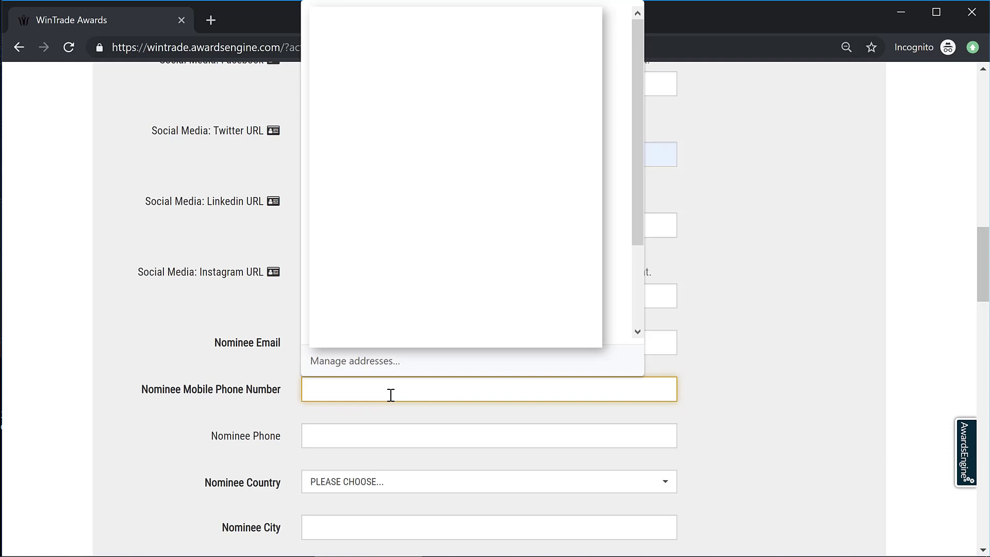
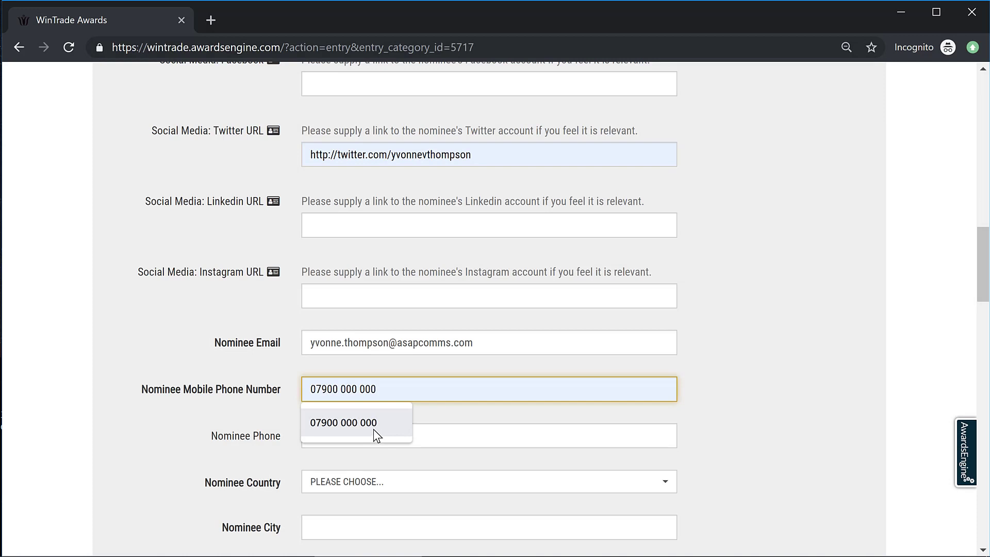
{"action": "left_click", "coordinate": [374, 433]}
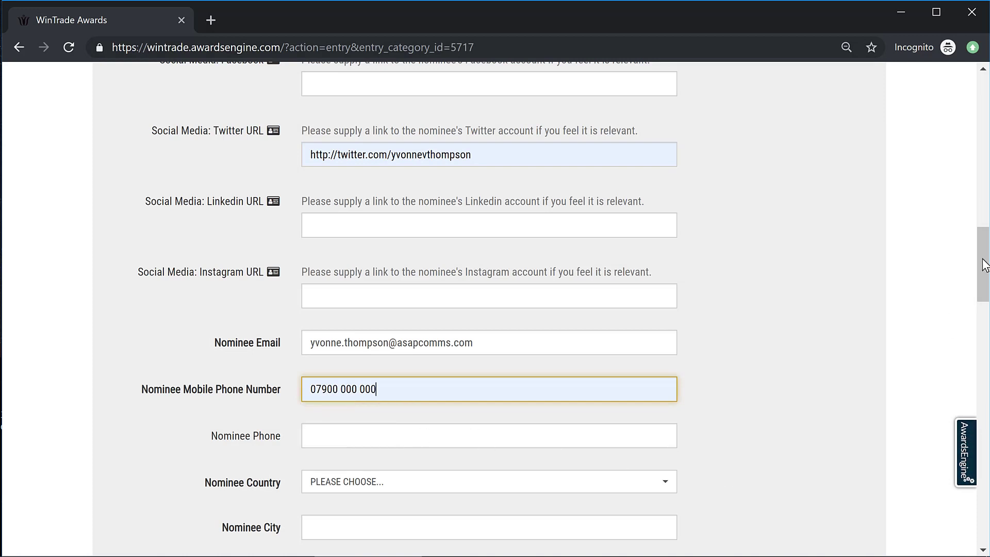
Step: Set country to United Kingdom, city to London and company size to 0 - 5 employees
{"action": "left_click_drag", "start_coordinate": [983, 260], "coordinate": [983, 302]}
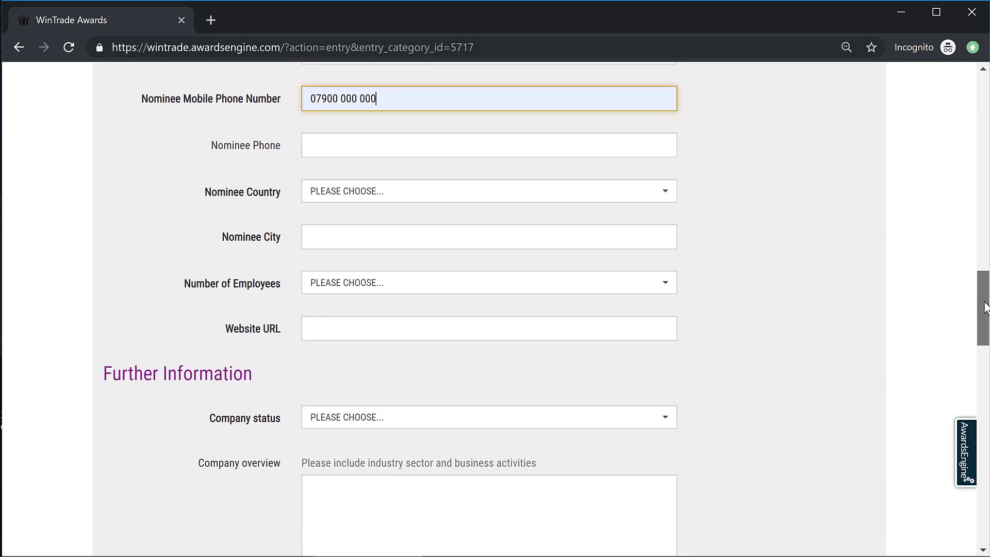
{"action": "left_click", "coordinate": [664, 194]}
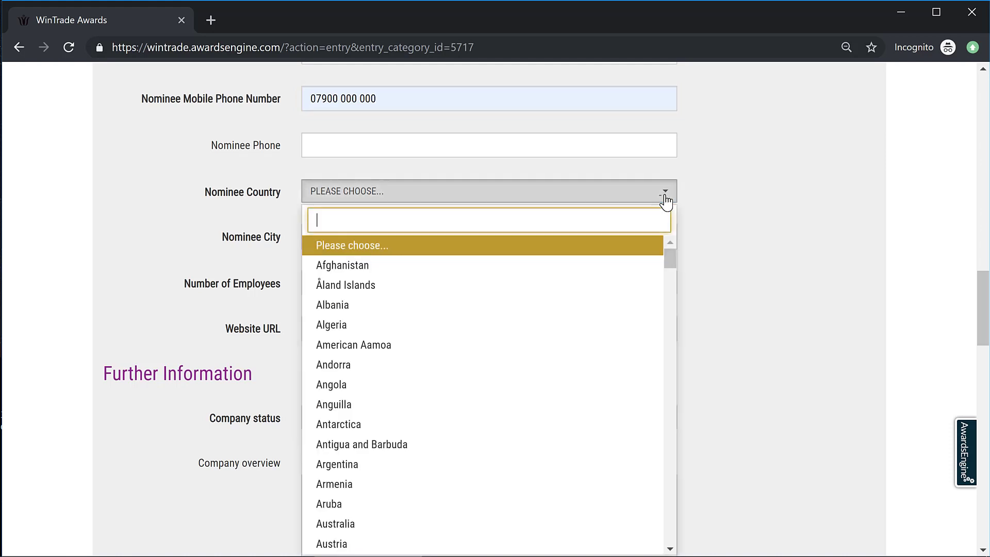
{"action": "left_click", "coordinate": [634, 210]}
{"action": "type", "text": "United"}
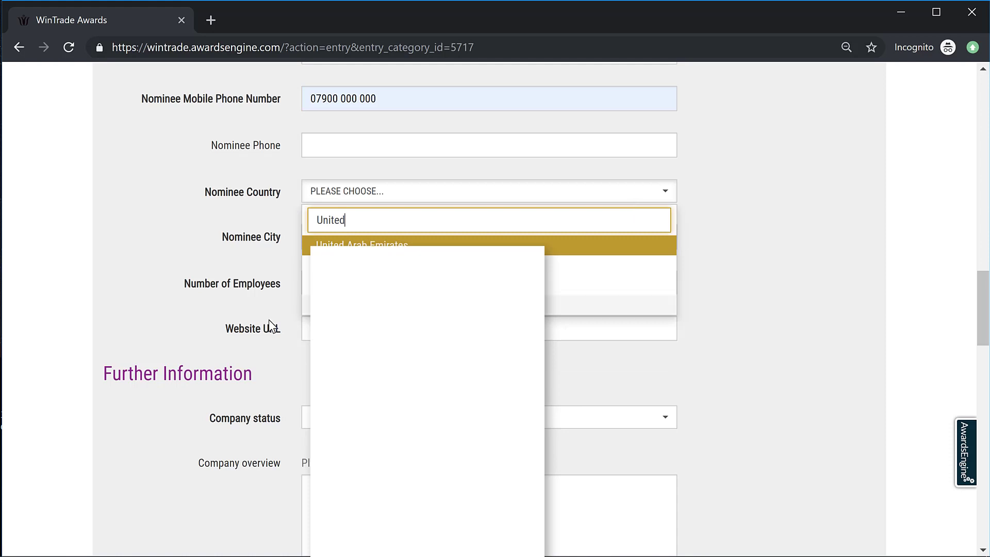
{"action": "left_click", "coordinate": [307, 265]}
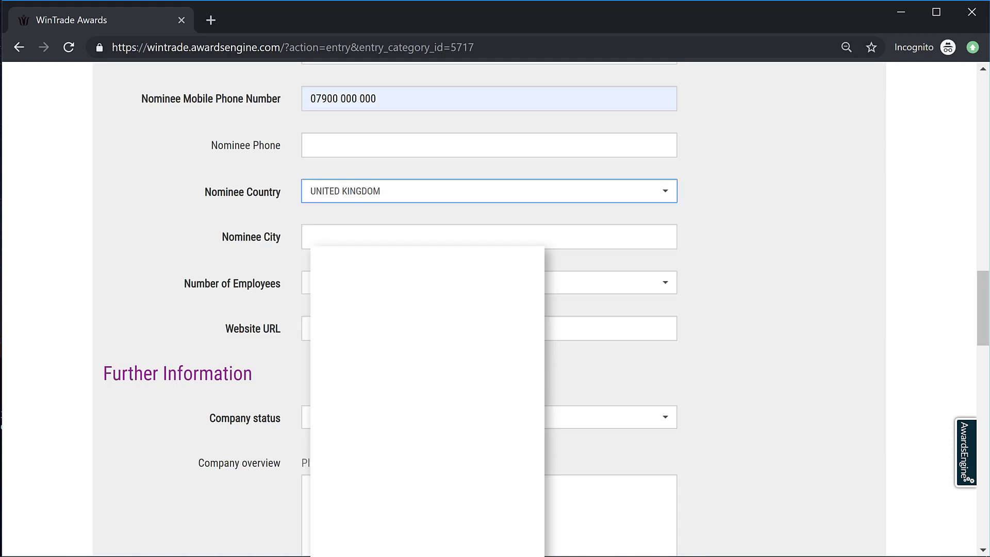
{"action": "left_click", "coordinate": [626, 238]}
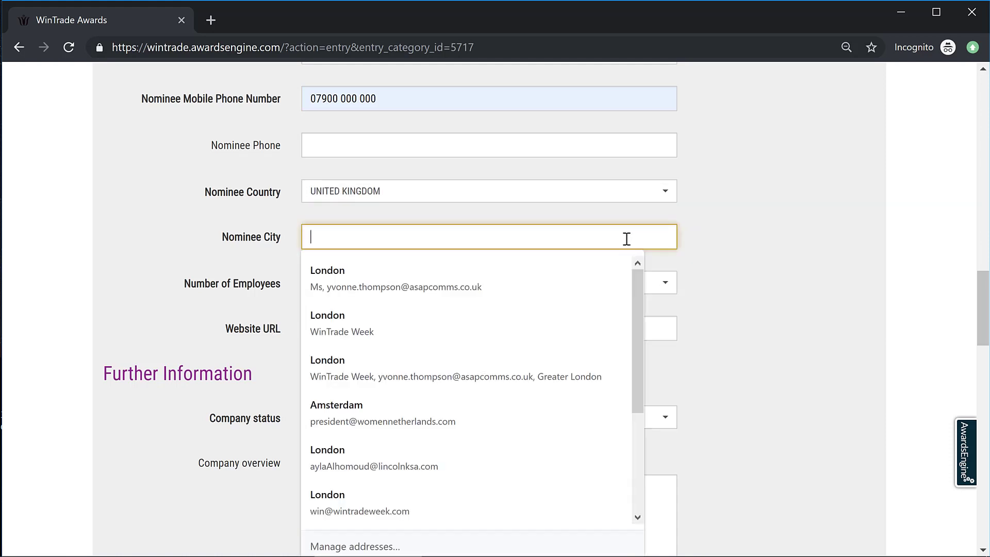
{"action": "type", "text": "London"}
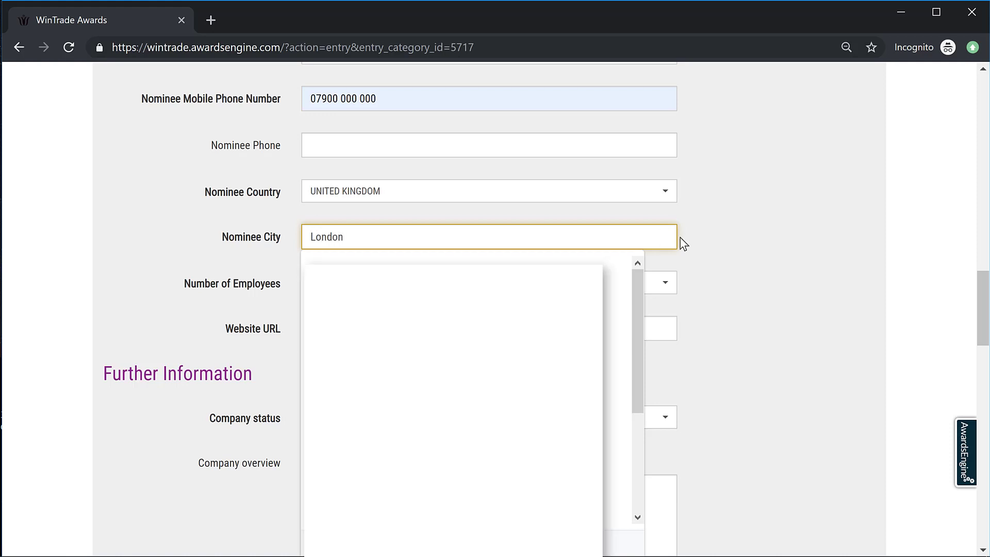
{"action": "left_click", "coordinate": [716, 243]}
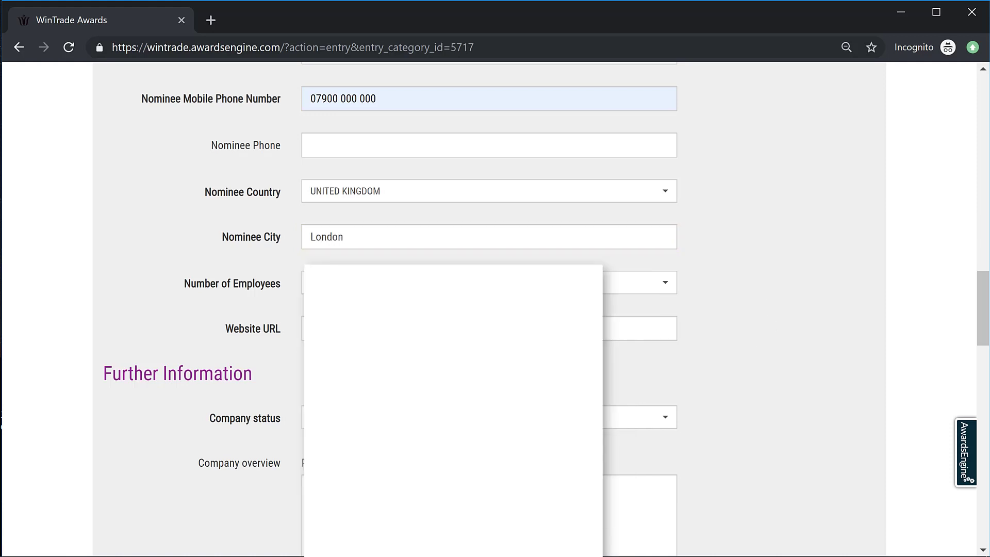
{"action": "left_click", "coordinate": [636, 286]}
{"action": "left_click", "coordinate": [406, 361]}
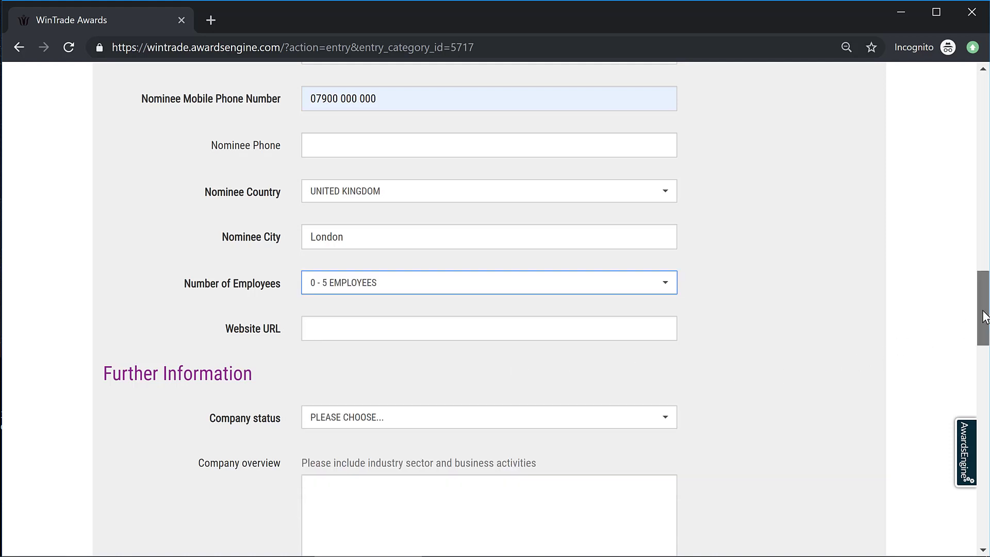
{"action": "scroll", "coordinate": [981, 314], "scroll_direction": "down", "scroll_amount": 3}
{"action": "left_click", "coordinate": [459, 168]}
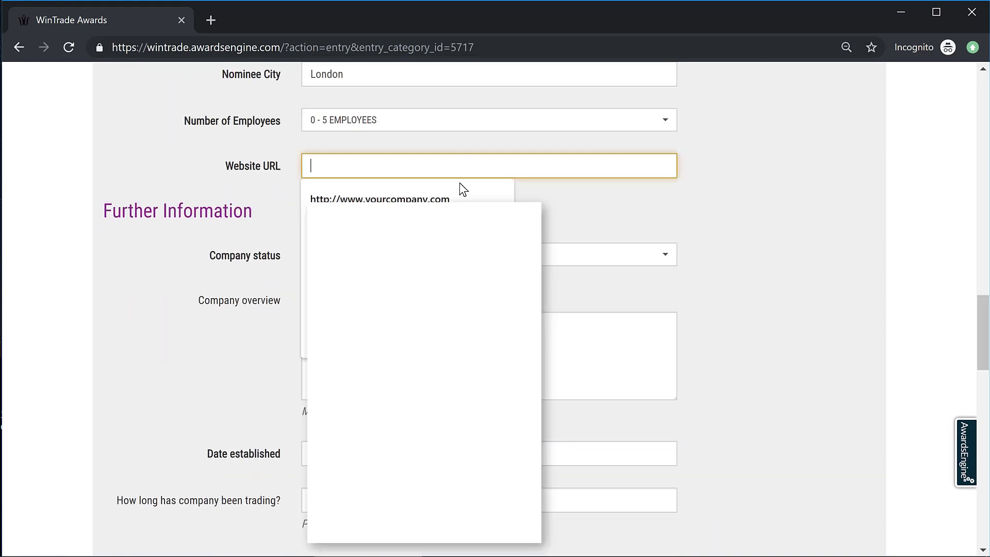
{"action": "key", "text": "Down"}
{"action": "key", "text": "Return"}
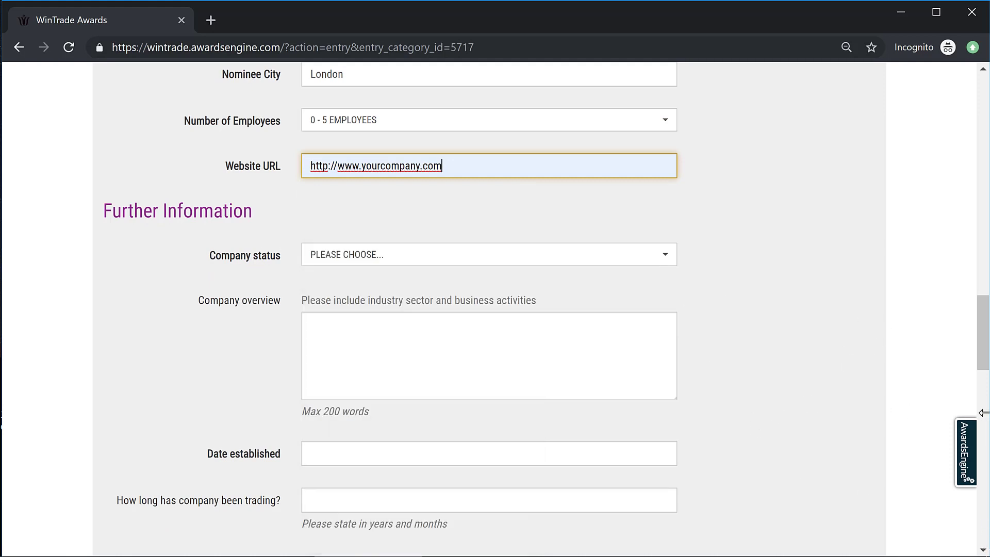
{"action": "left_click_drag", "start_coordinate": [983, 358], "coordinate": [983, 374]}
Step: Set company status to private limited by shares and date established to 2019-04-13
{"action": "left_click", "coordinate": [668, 156]}
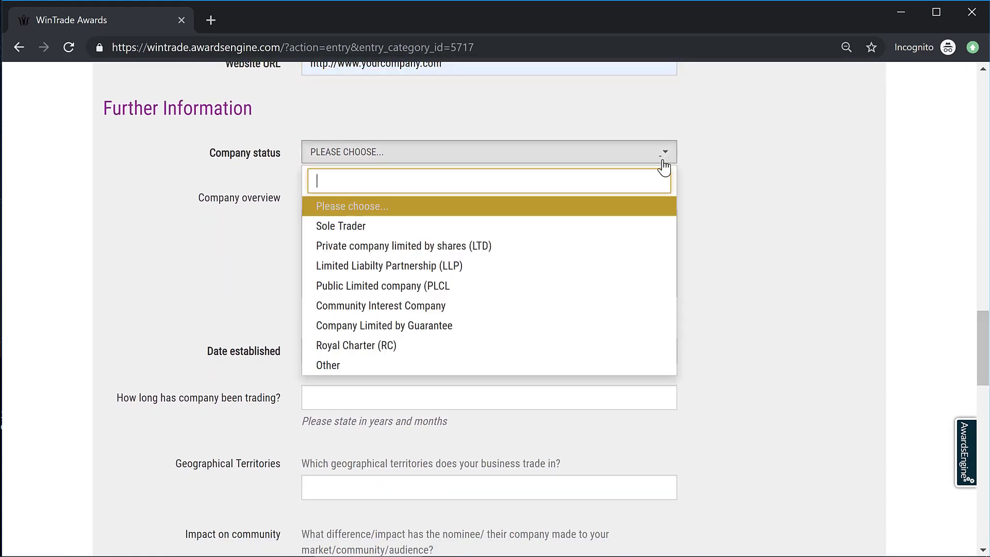
{"action": "left_click", "coordinate": [488, 250]}
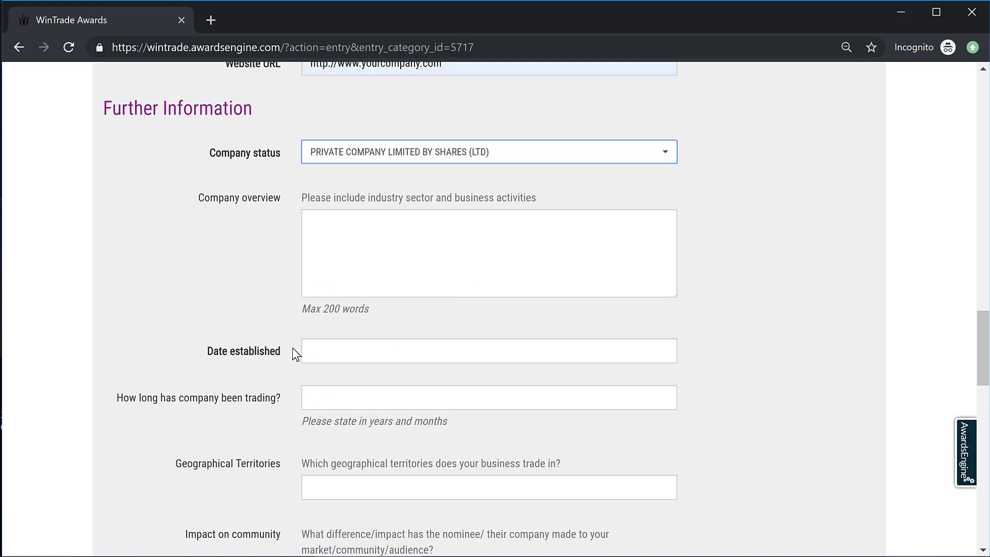
{"action": "left_click", "coordinate": [554, 350]}
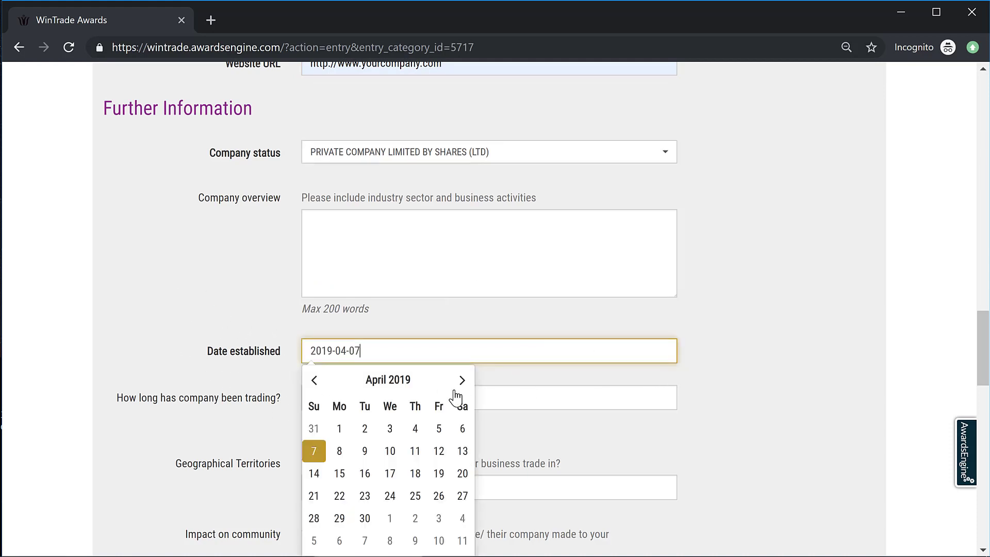
{"action": "left_click", "coordinate": [461, 450]}
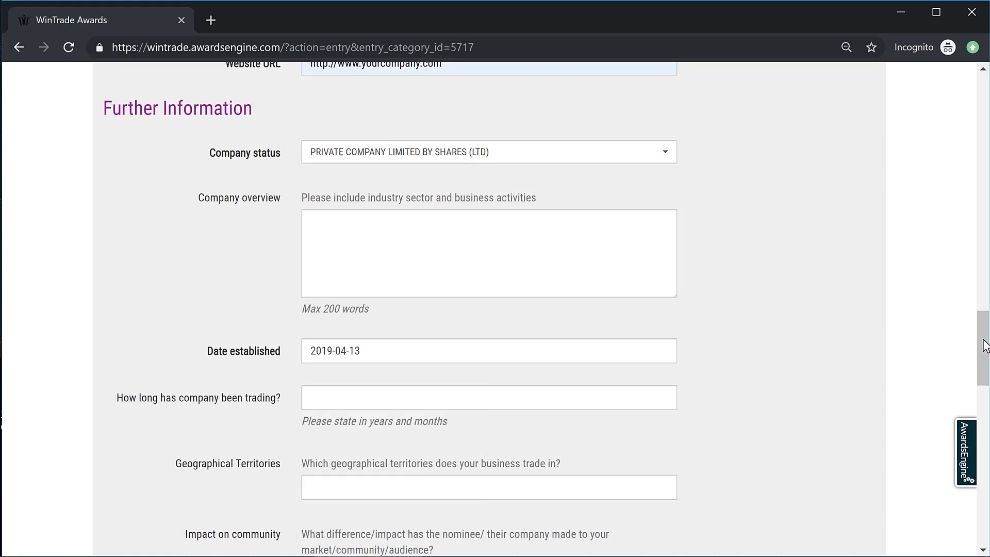
Step: Create the nomination entry from the completed form
{"action": "scroll", "coordinate": [985, 360], "scroll_direction": "down", "scroll_amount": 1}
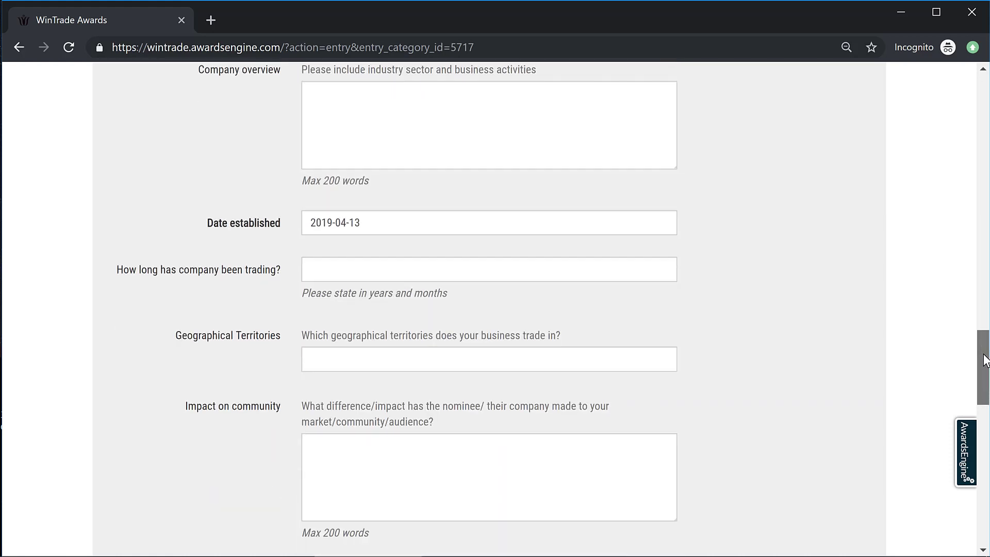
{"action": "left_click_drag", "start_coordinate": [986, 360], "coordinate": [985, 508]}
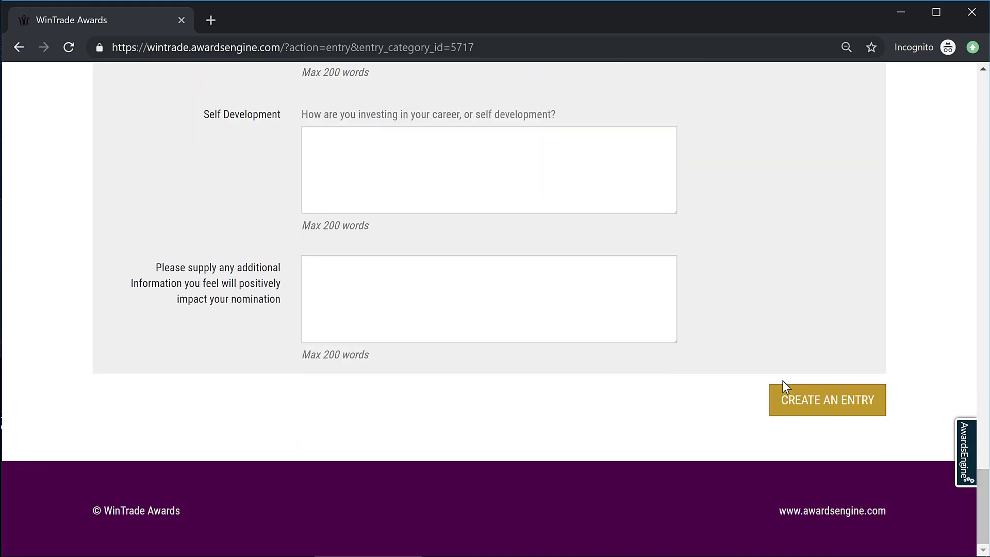
{"action": "left_click", "coordinate": [806, 407]}
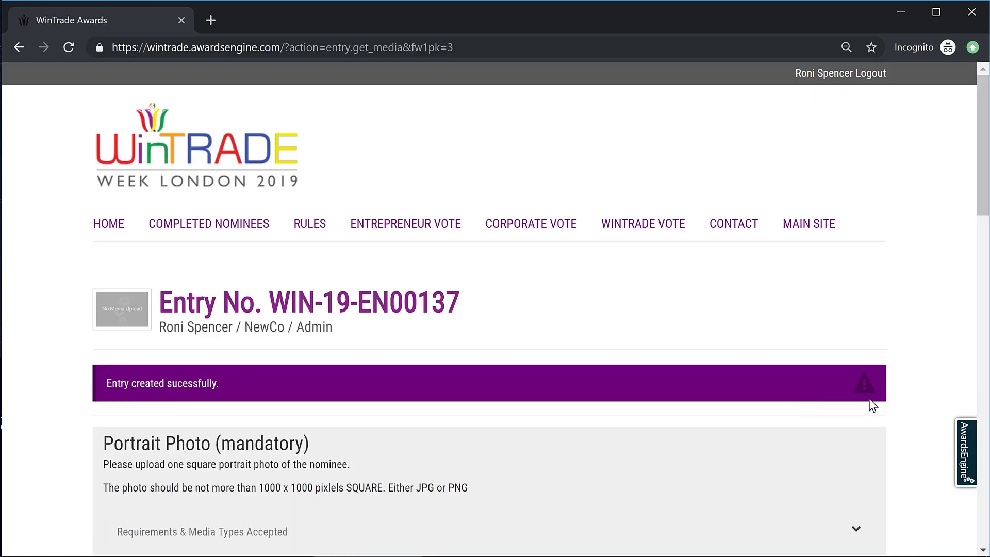
Step: Open the Portrait Photo upload dialog and browse for a file
{"action": "left_click_drag", "start_coordinate": [988, 160], "coordinate": [989, 243]}
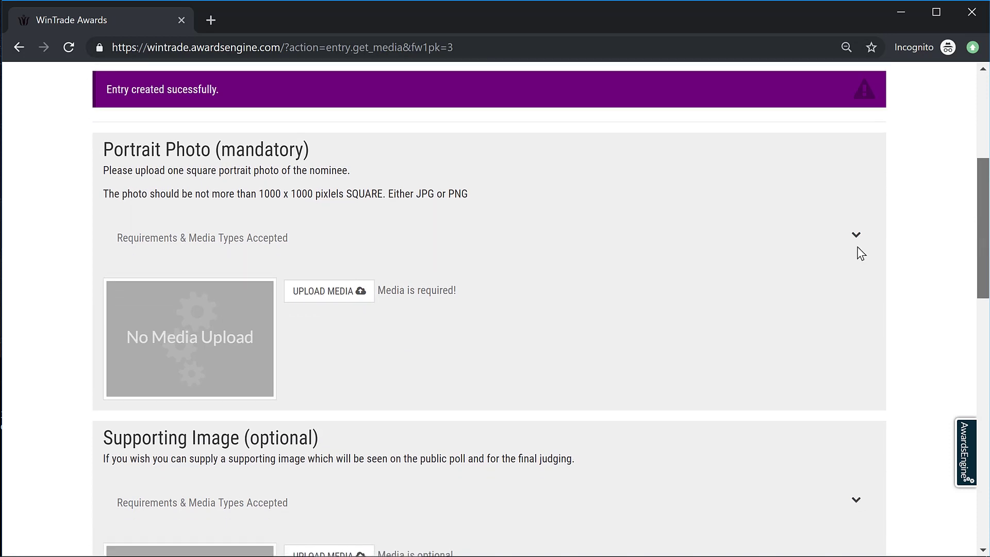
{"action": "left_click", "coordinate": [305, 297]}
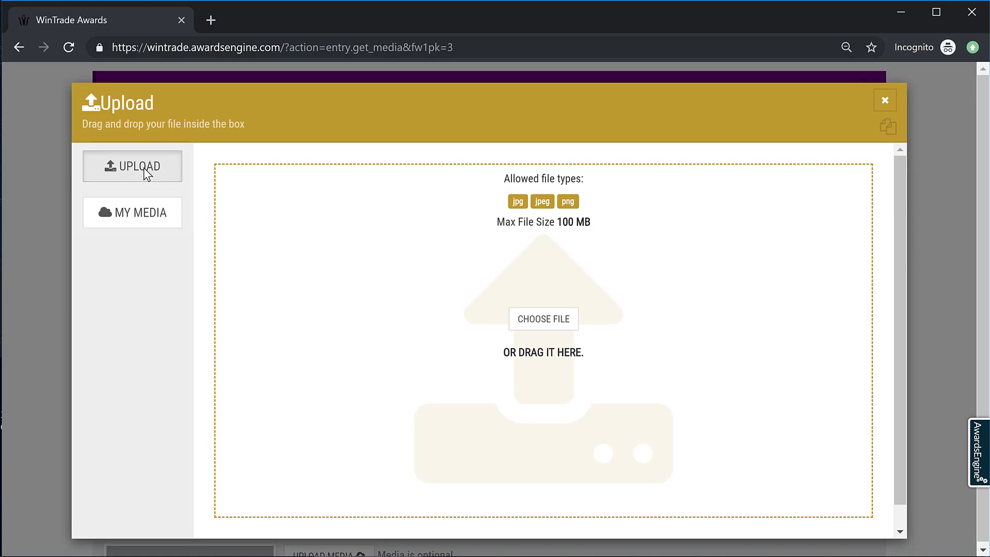
{"action": "left_click", "coordinate": [523, 322]}
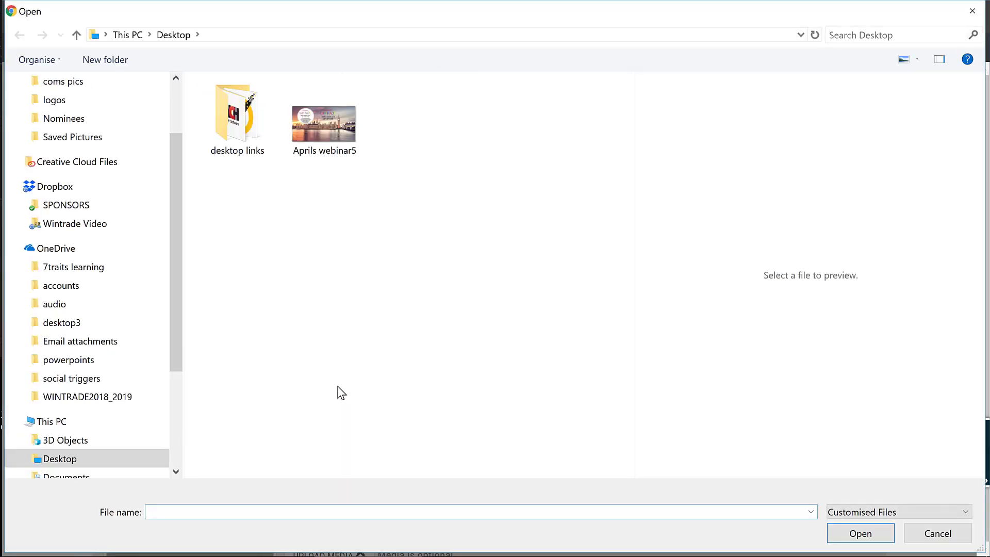
Step: Upload the 'yt round' portrait image from Pictures > Saved Pictures
{"action": "left_click_drag", "start_coordinate": [176, 261], "coordinate": [172, 389]}
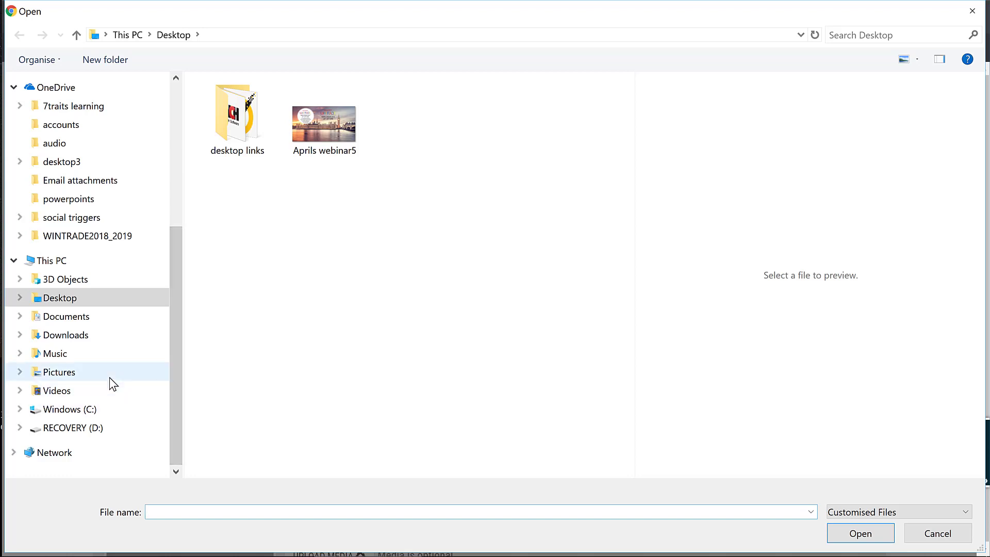
{"action": "left_click", "coordinate": [110, 376]}
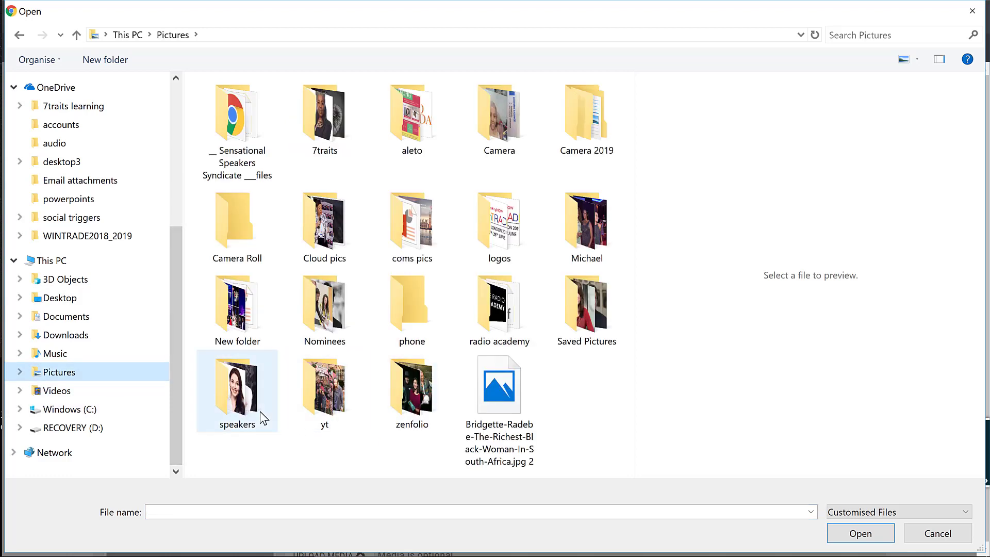
{"action": "double_click", "coordinate": [594, 320]}
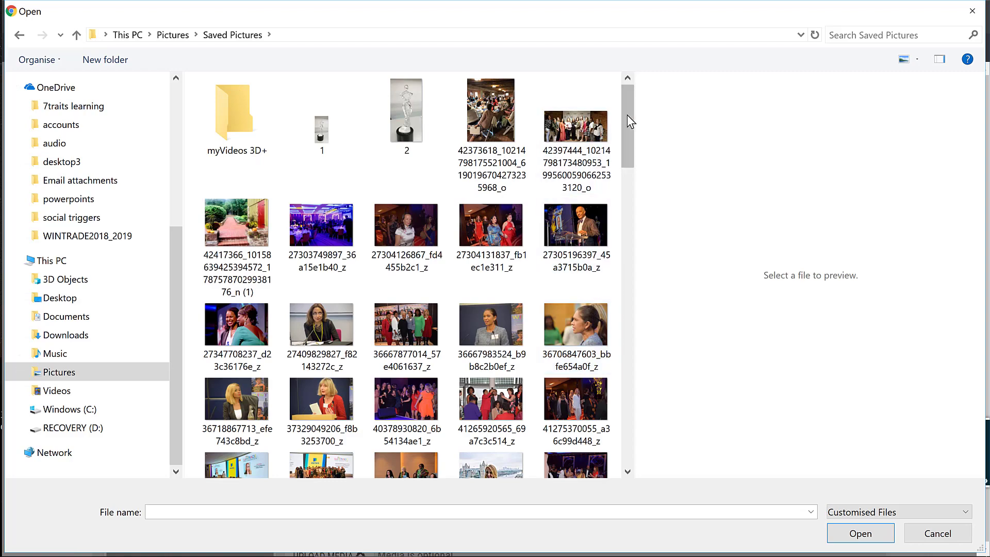
{"action": "left_click_drag", "start_coordinate": [627, 162], "coordinate": [621, 440]}
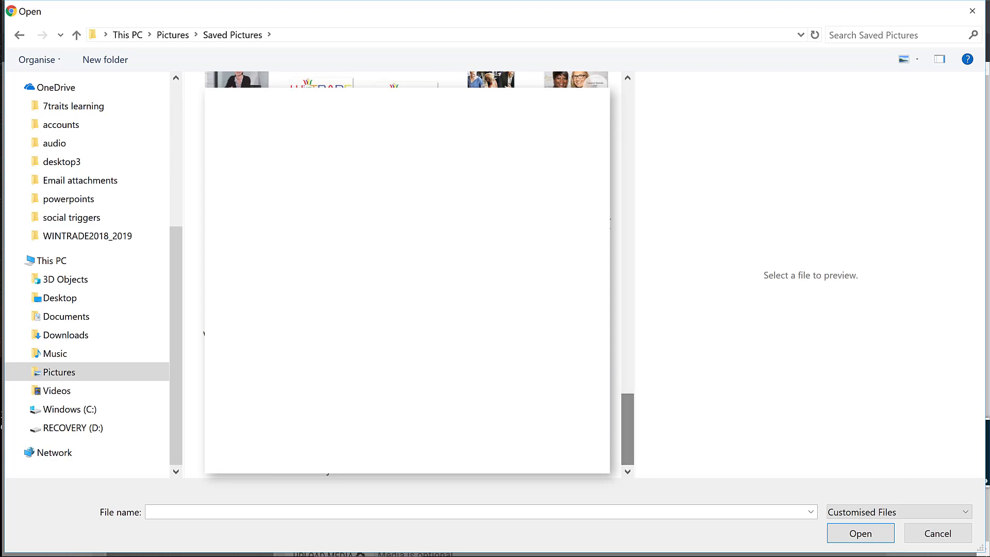
{"action": "left_click", "coordinate": [494, 361]}
{"action": "left_click", "coordinate": [871, 534]}
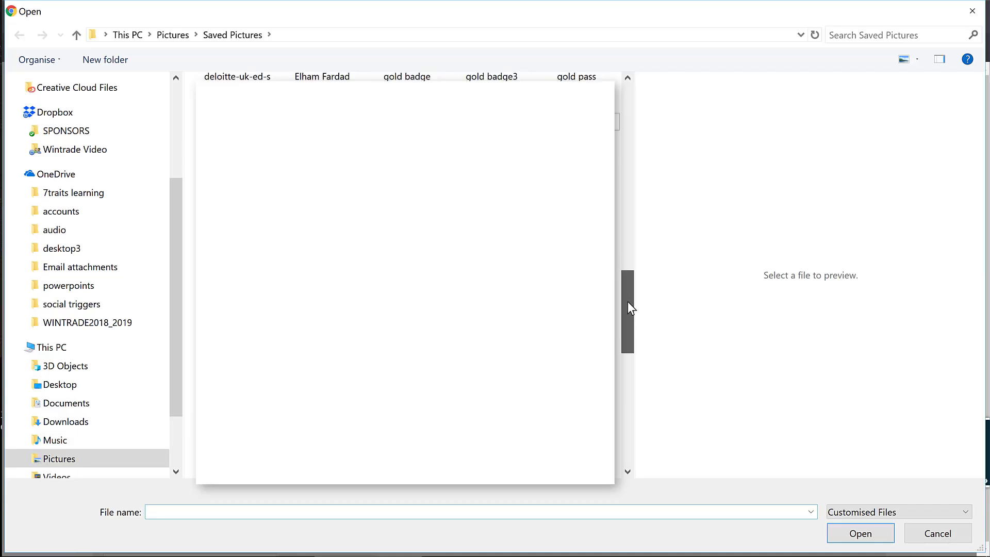
Step: Upload the dark-haired portrait image as the supporting photo
{"action": "left_click_drag", "start_coordinate": [627, 301], "coordinate": [623, 413]}
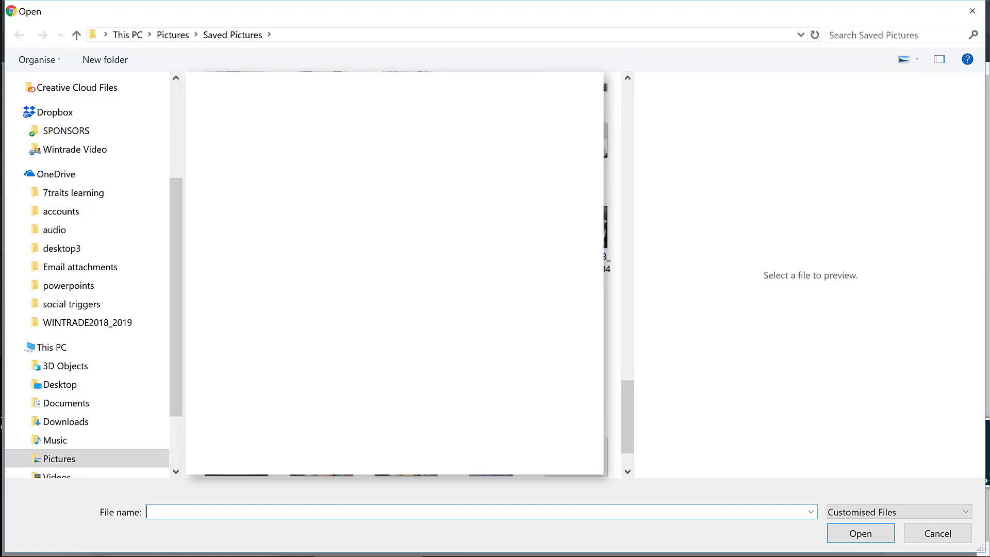
{"action": "left_click", "coordinate": [227, 475]}
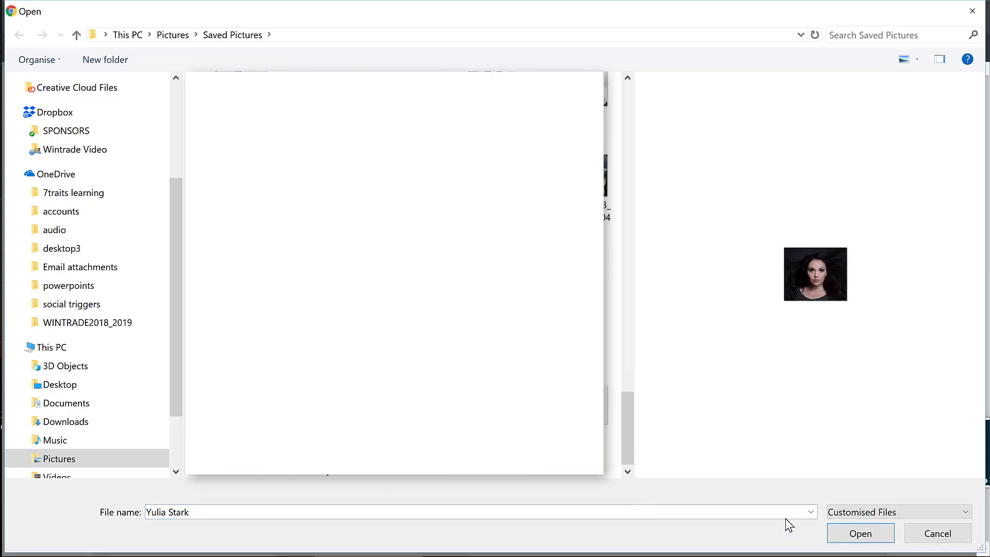
{"action": "left_click", "coordinate": [869, 536]}
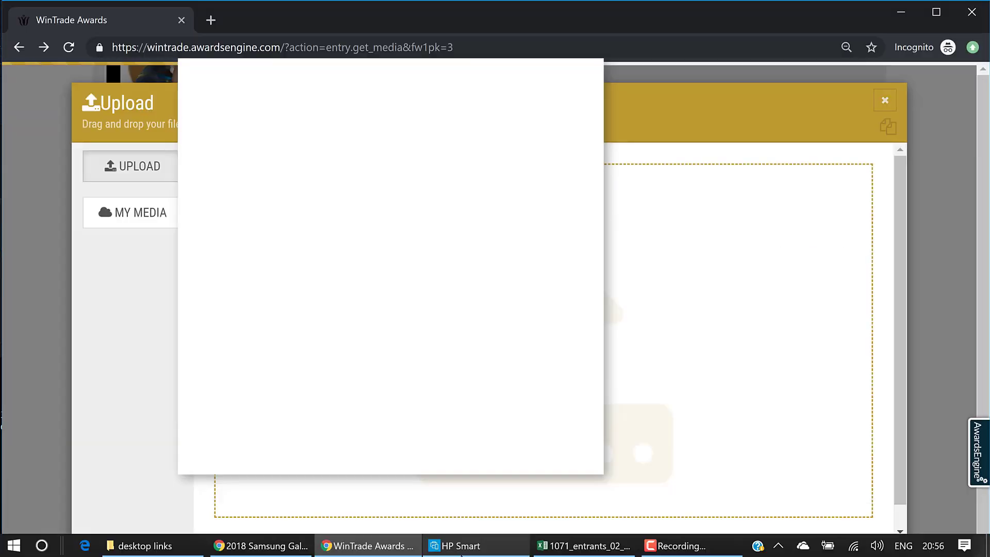
Step: Attach the 2018 Samsung Galaxy Watch Pool Test YouTube video by pasting its link
{"action": "mouse_move", "coordinate": [461, 554]}
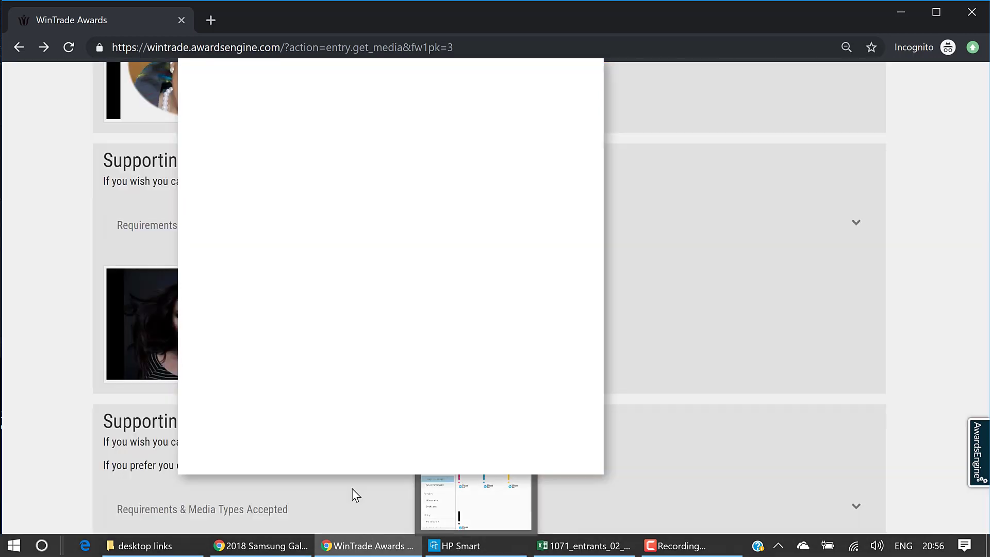
{"action": "scroll", "coordinate": [985, 334], "scroll_direction": "down", "scroll_amount": 8}
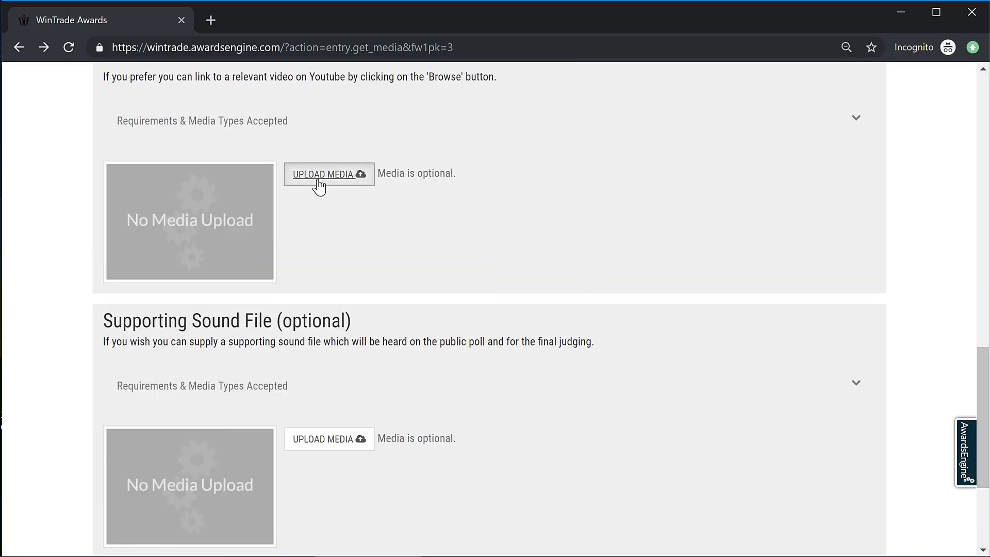
{"action": "left_click", "coordinate": [318, 180]}
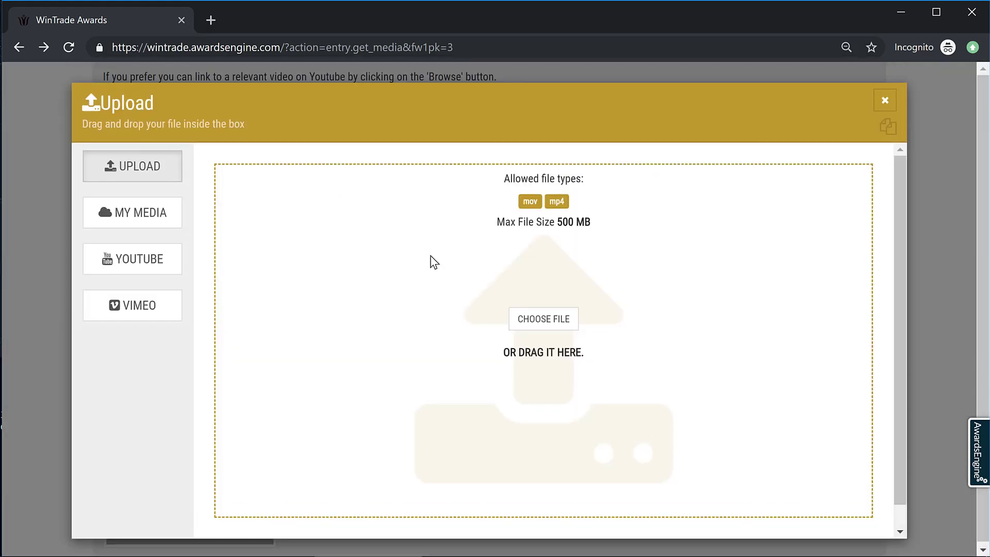
{"action": "left_click", "coordinate": [163, 265]}
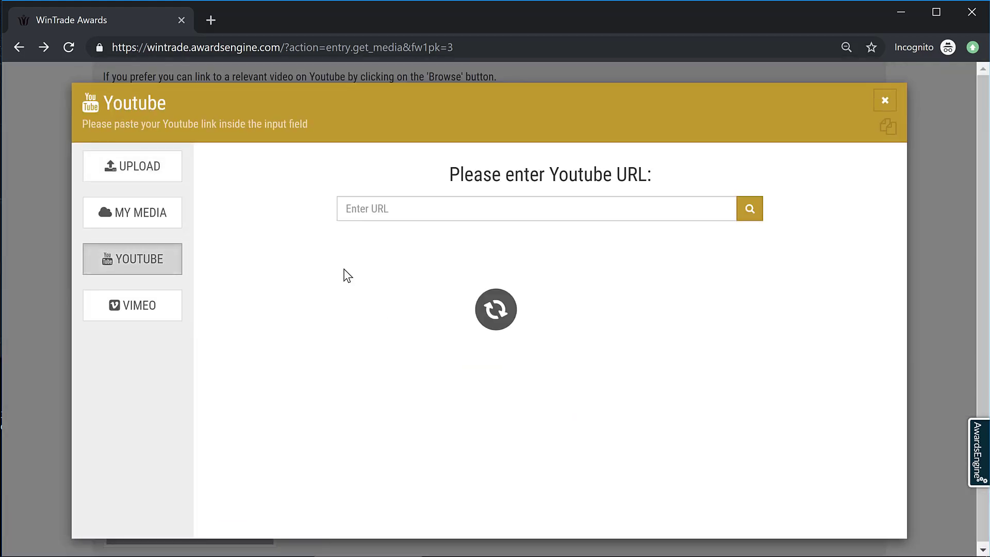
{"action": "left_click", "coordinate": [392, 213]}
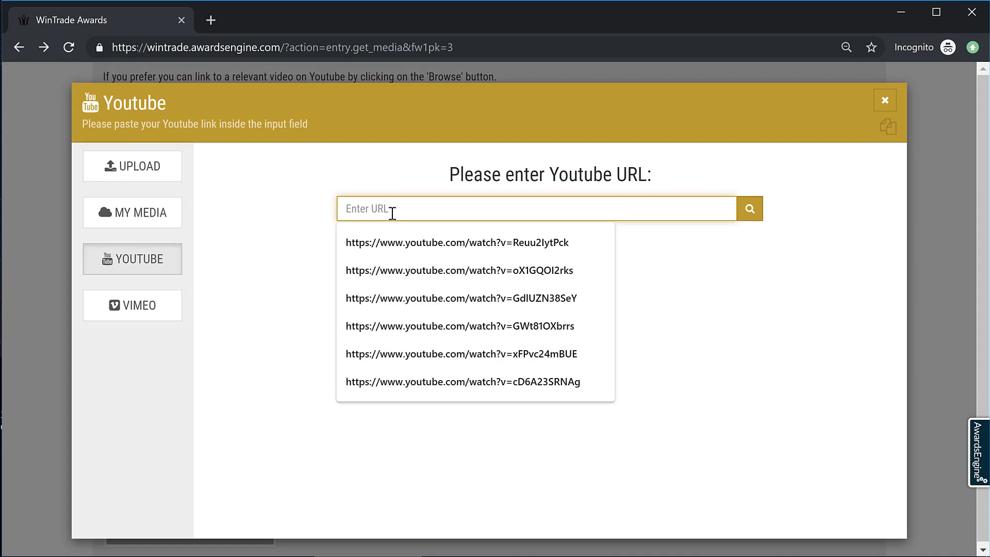
{"action": "type", "text": "https://www.youtube.com/watch?v=Im4WZkdFYsg"}
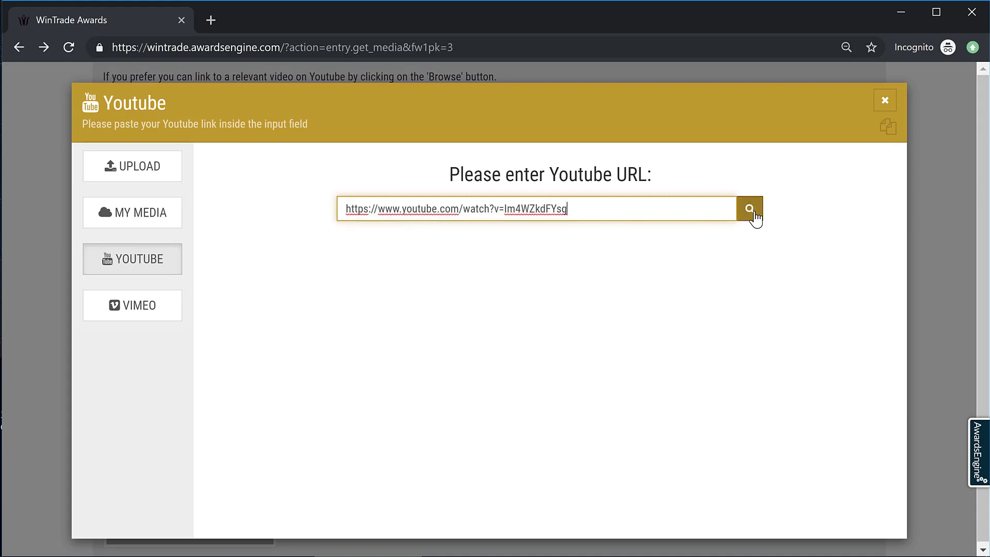
{"action": "left_click", "coordinate": [750, 210]}
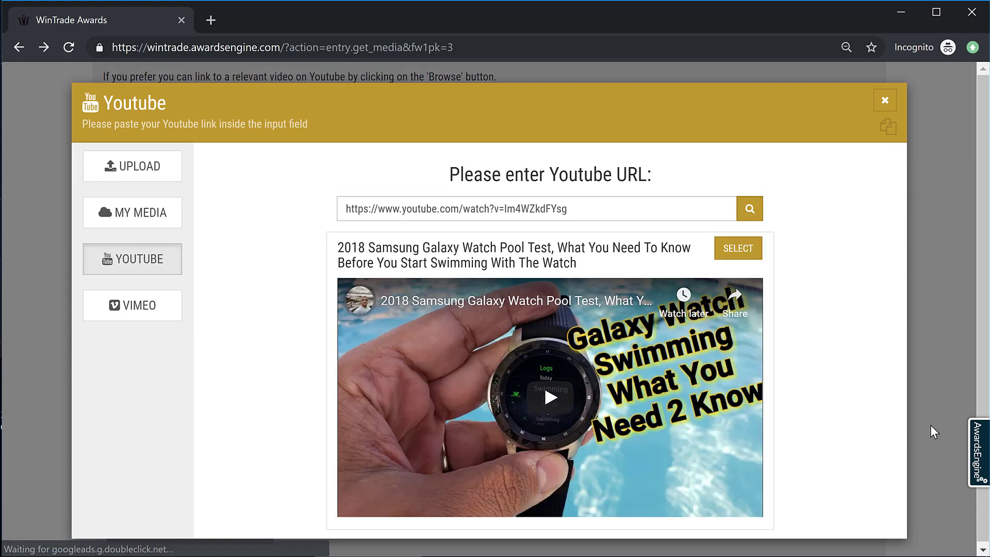
{"action": "left_click", "coordinate": [726, 252]}
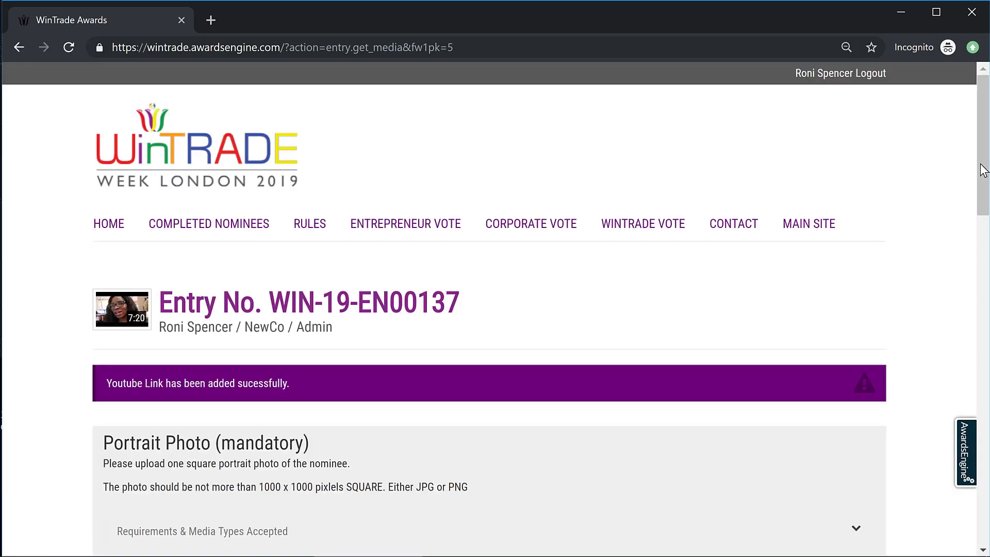
{"action": "left_click_drag", "start_coordinate": [984, 161], "coordinate": [987, 496]}
{"action": "scroll", "coordinate": [985, 172], "scroll_direction": "down", "scroll_amount": 1}
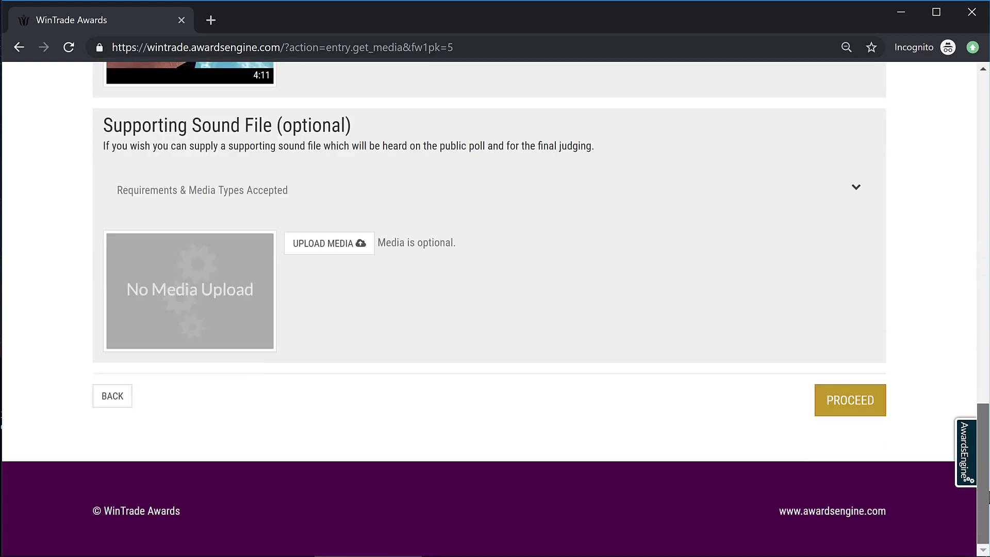
{"action": "left_click", "coordinate": [864, 403]}
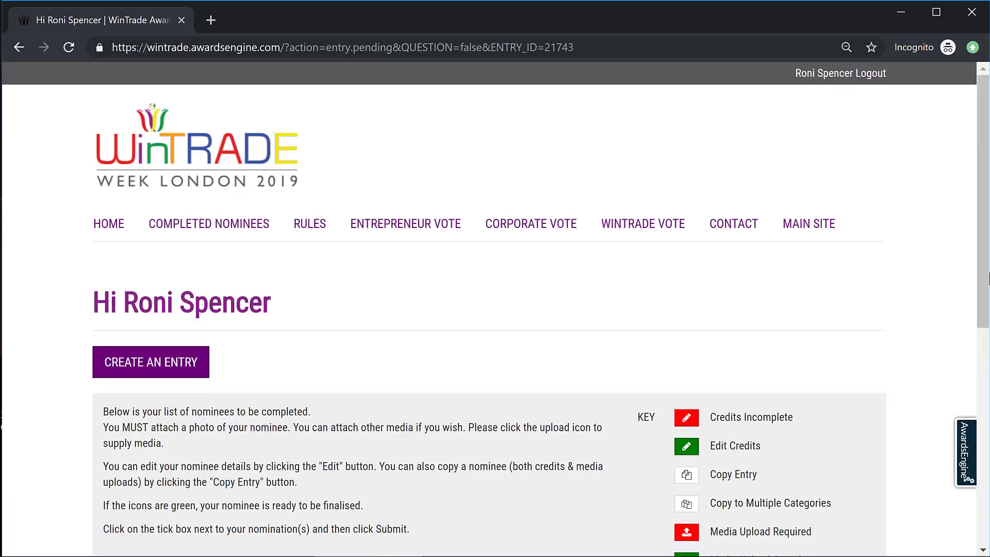
{"action": "scroll", "coordinate": [986, 333], "scroll_direction": "down", "scroll_amount": 4}
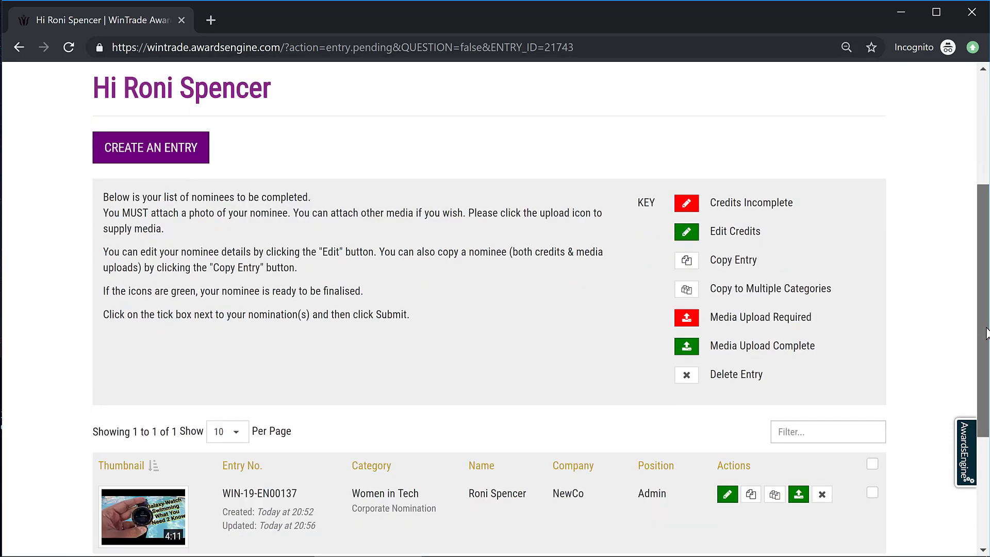
{"action": "scroll", "coordinate": [986, 333], "scroll_direction": "down", "scroll_amount": 2}
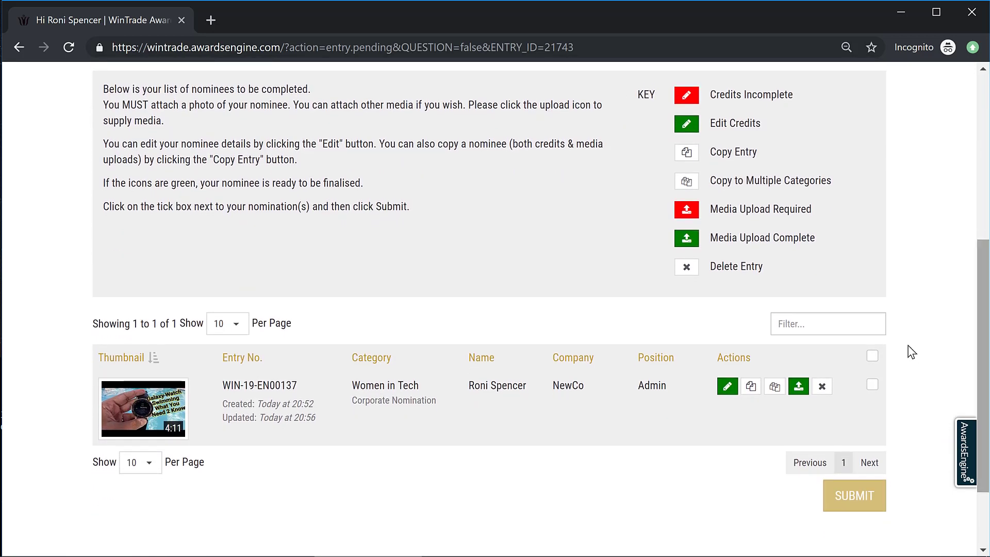
{"action": "left_click", "coordinate": [872, 356]}
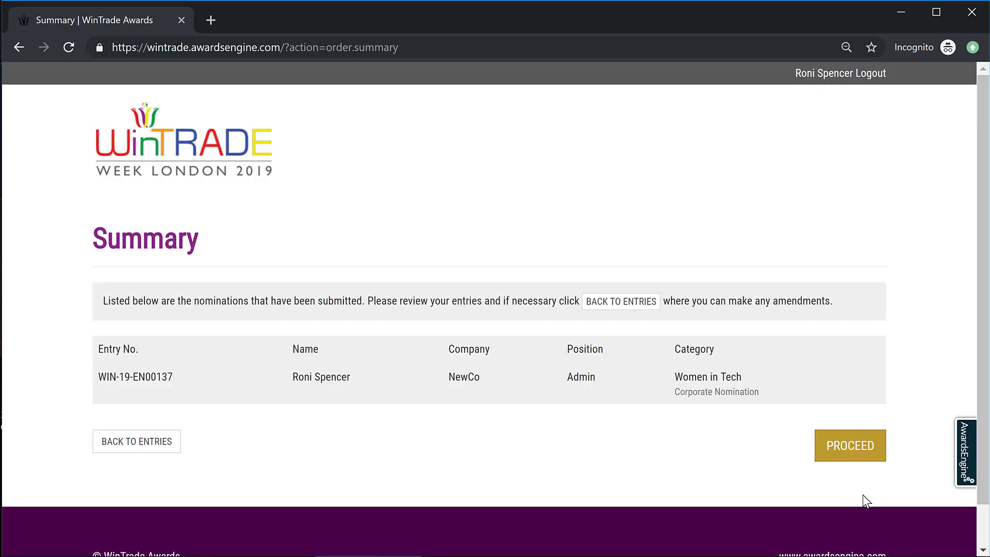
{"action": "left_click", "coordinate": [859, 453]}
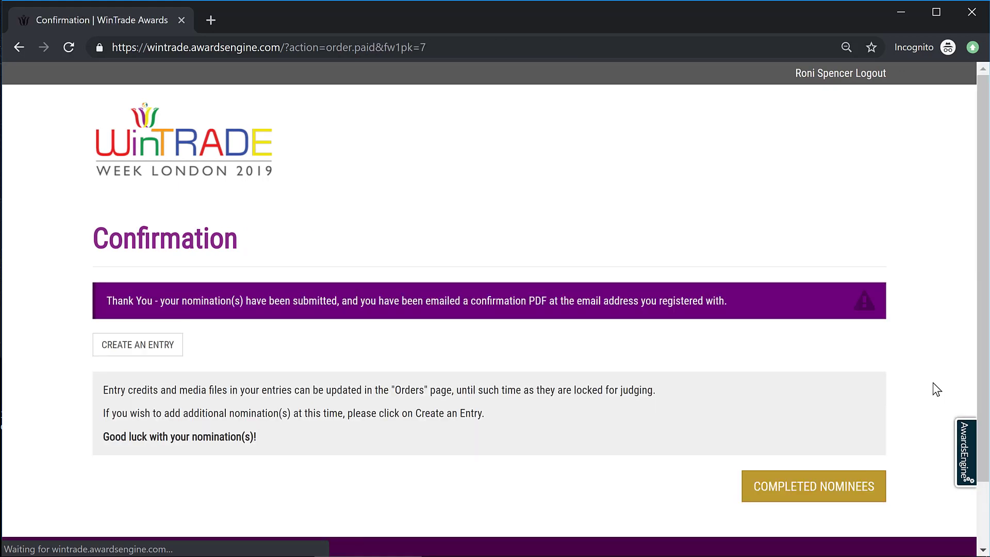
Step: View the Completed Nominees list, then check Gmail for the Nomination Confirmation email
{"action": "left_click", "coordinate": [822, 490]}
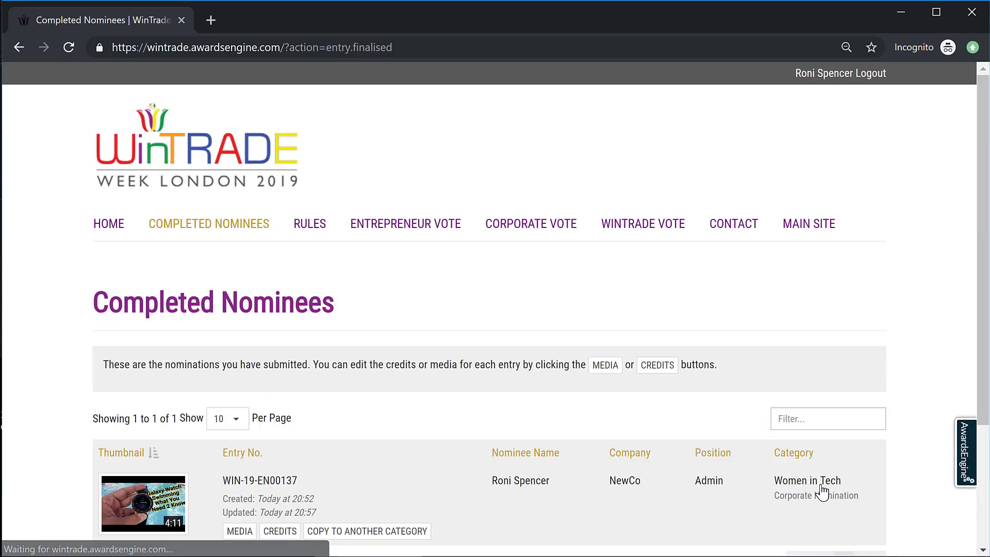
{"action": "left_click_drag", "start_coordinate": [984, 202], "coordinate": [985, 336]}
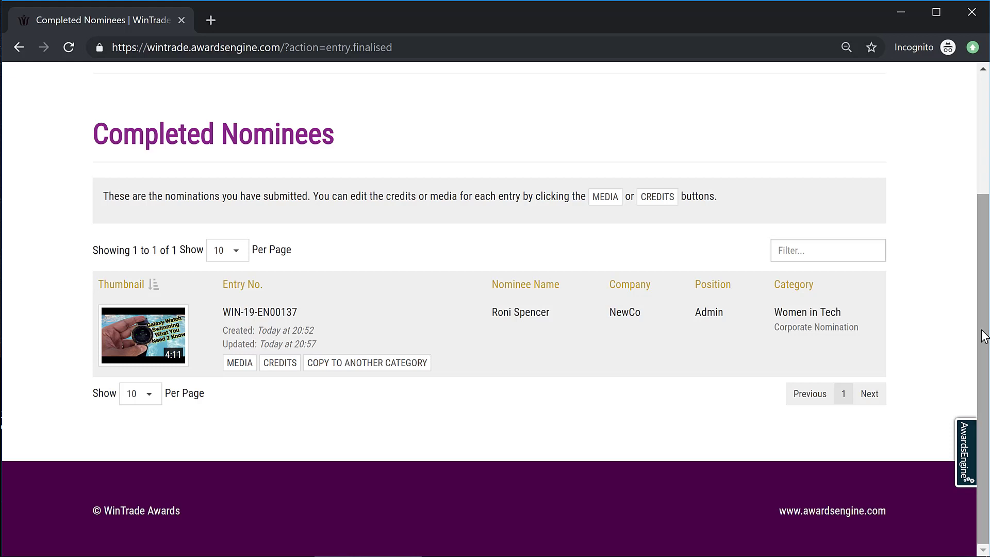
{"action": "mouse_move", "coordinate": [630, 537]}
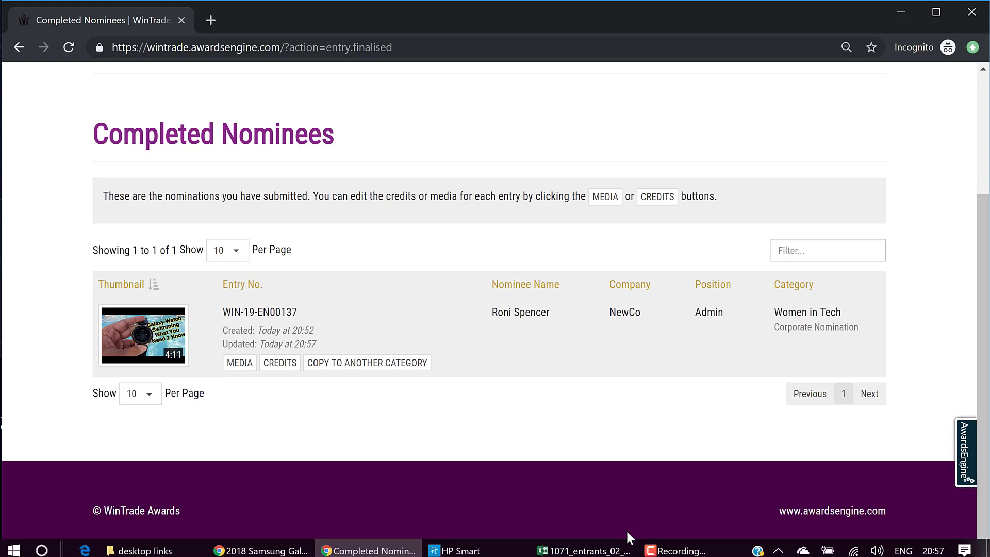
{"action": "left_click", "coordinate": [684, 551]}
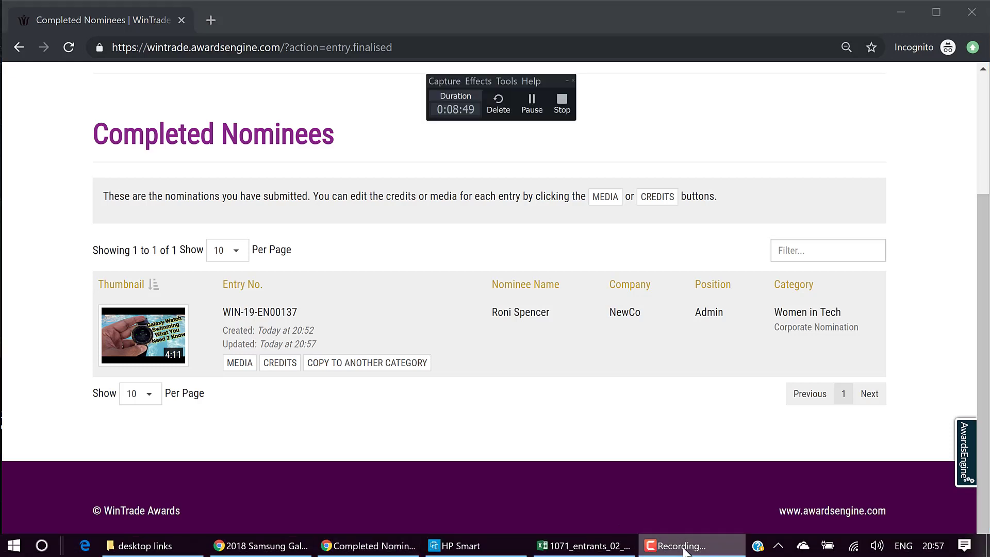
{"action": "left_click", "coordinate": [531, 102]}
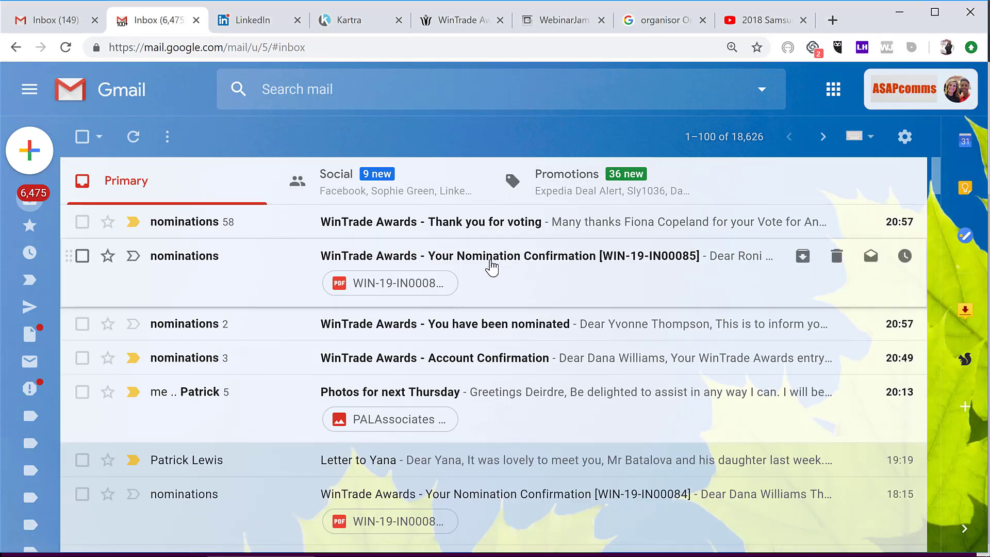
Step: Open the WinTrade nomination confirmation email and download its 303 KB entries PDF attachment
{"action": "left_click", "coordinate": [491, 266]}
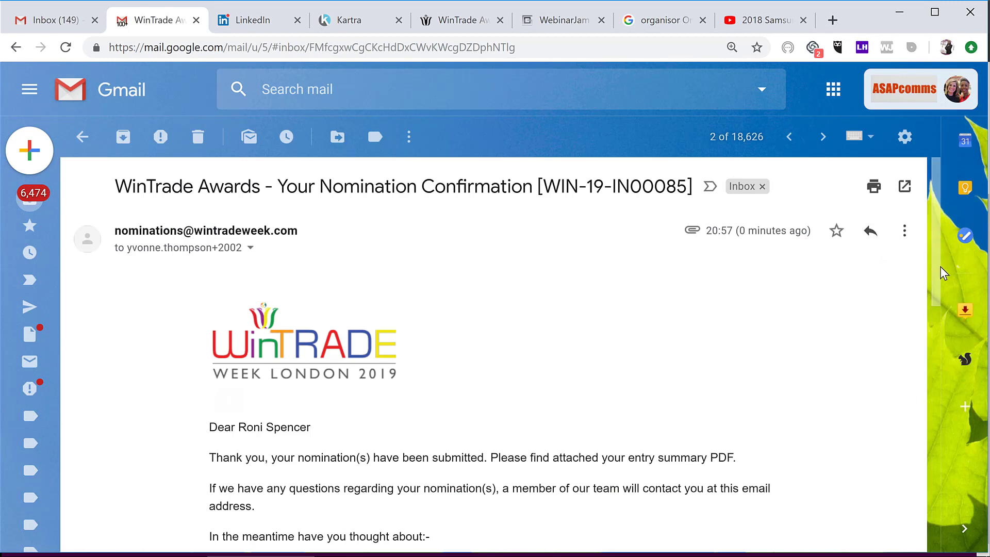
{"action": "left_click_drag", "start_coordinate": [936, 234], "coordinate": [927, 475]}
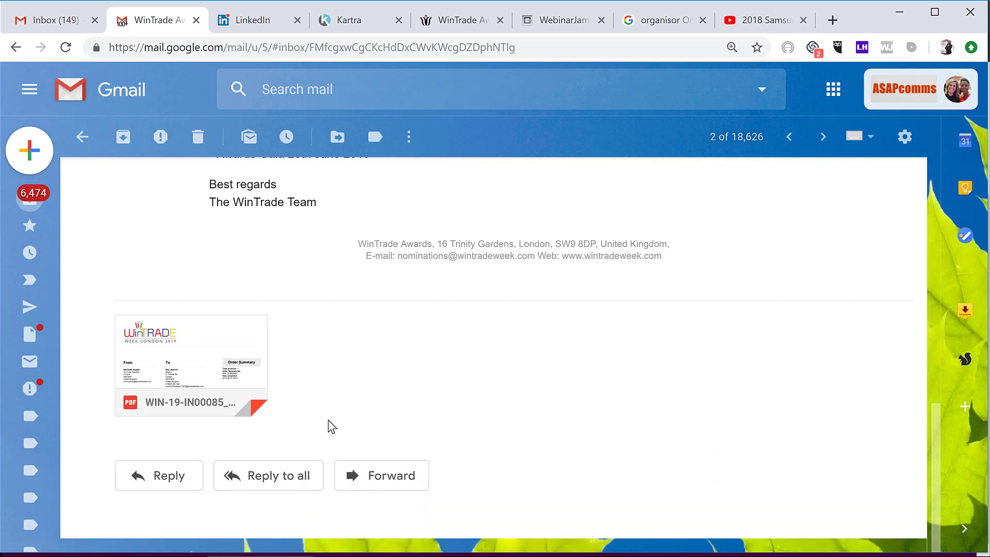
{"action": "mouse_move", "coordinate": [154, 413]}
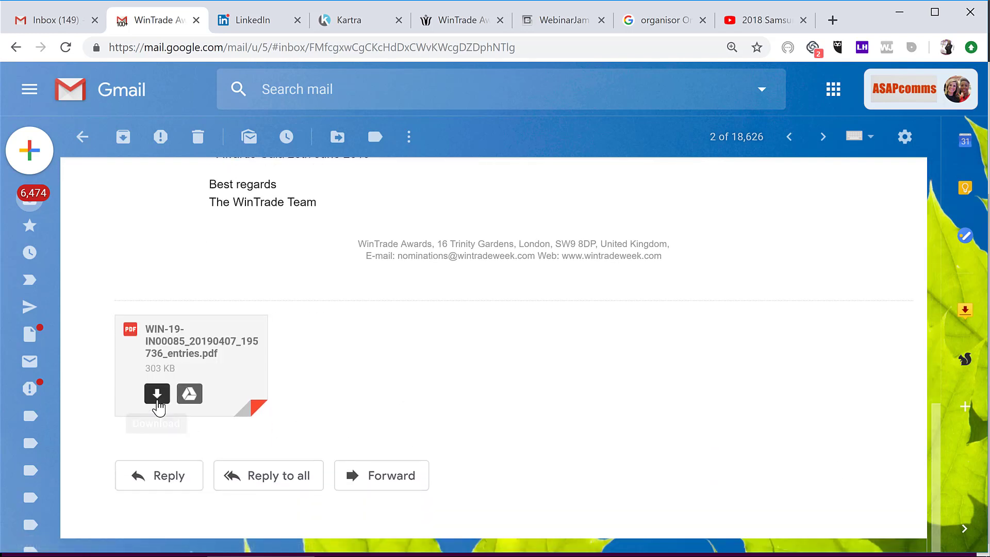
{"action": "left_click", "coordinate": [157, 394]}
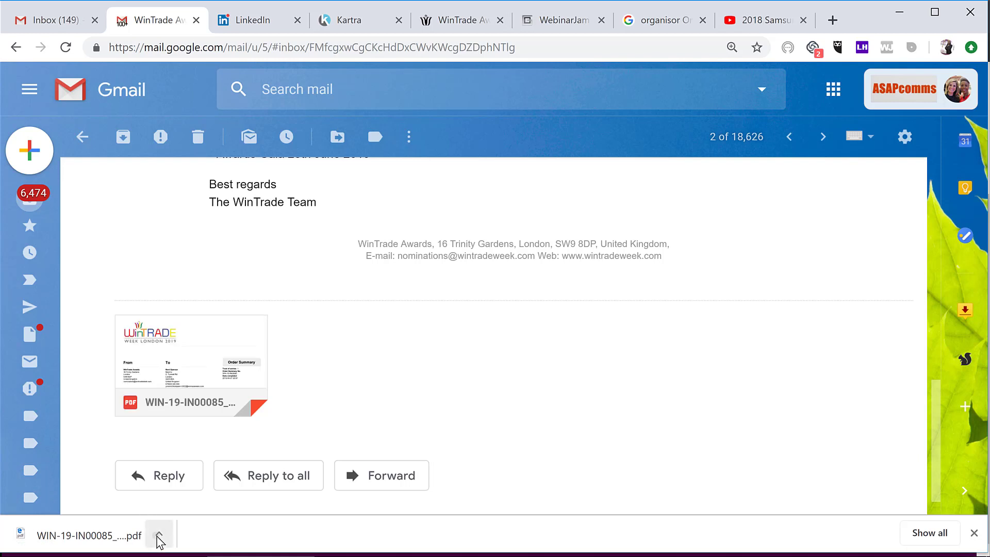
Step: Open the downloaded entry summary PDF, review the Women in Tech order summary, then close it
{"action": "left_click", "coordinate": [158, 538]}
{"action": "left_click", "coordinate": [210, 415]}
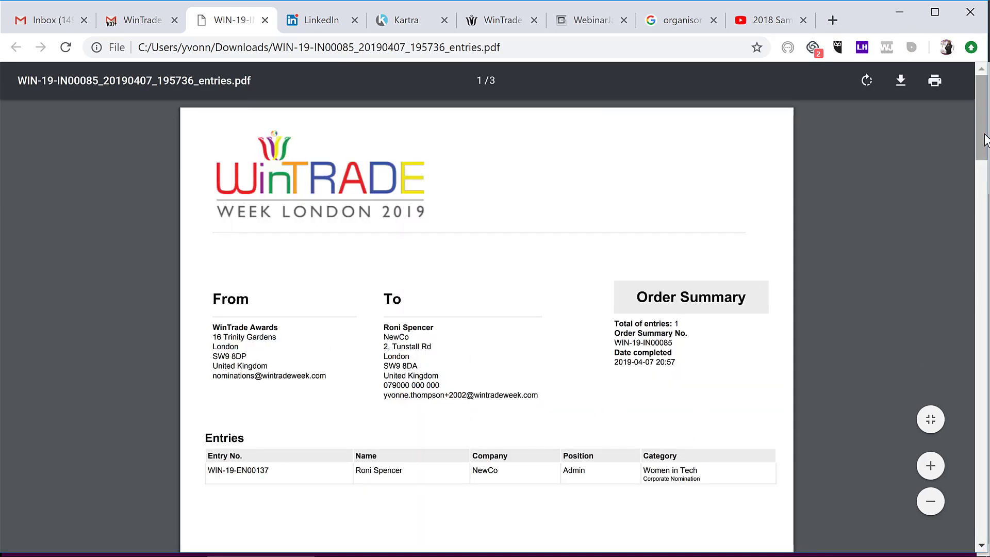
{"action": "left_click_drag", "start_coordinate": [985, 140], "coordinate": [269, 86]}
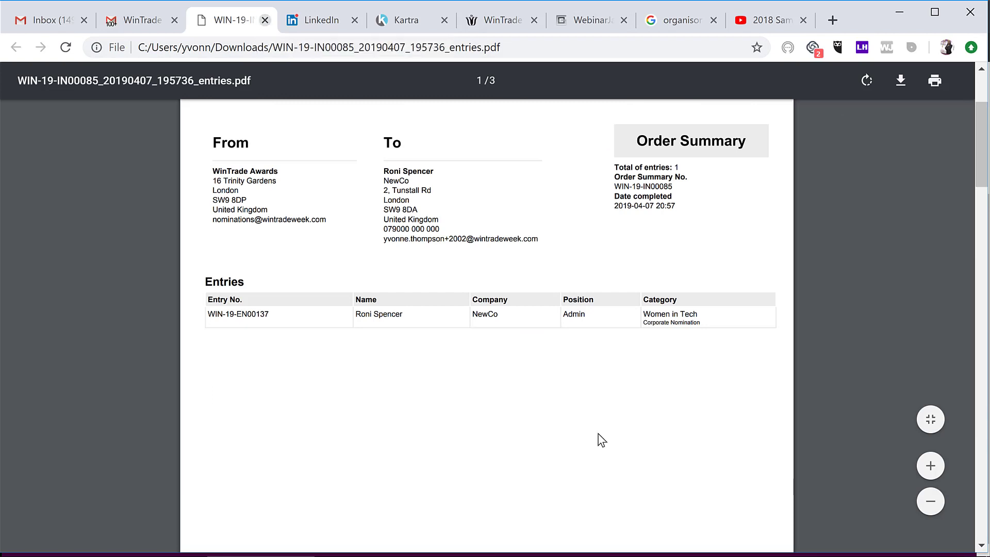
{"action": "key", "text": "ctrl+w"}
{"action": "left_click", "coordinate": [675, 546]}
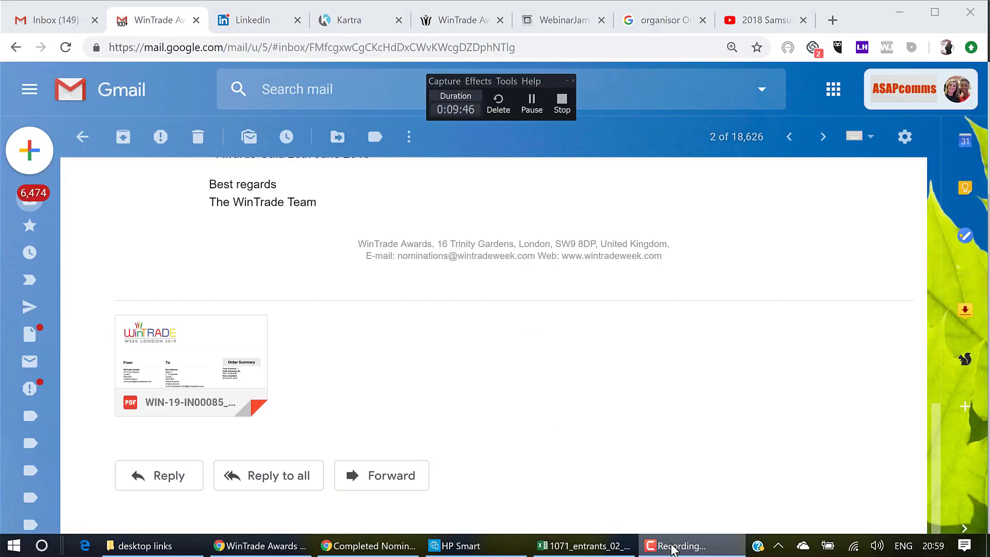
Step: Open the 'You have been nominated' email and follow 'Please view/edit your nomination here'
{"action": "left_click", "coordinate": [534, 112]}
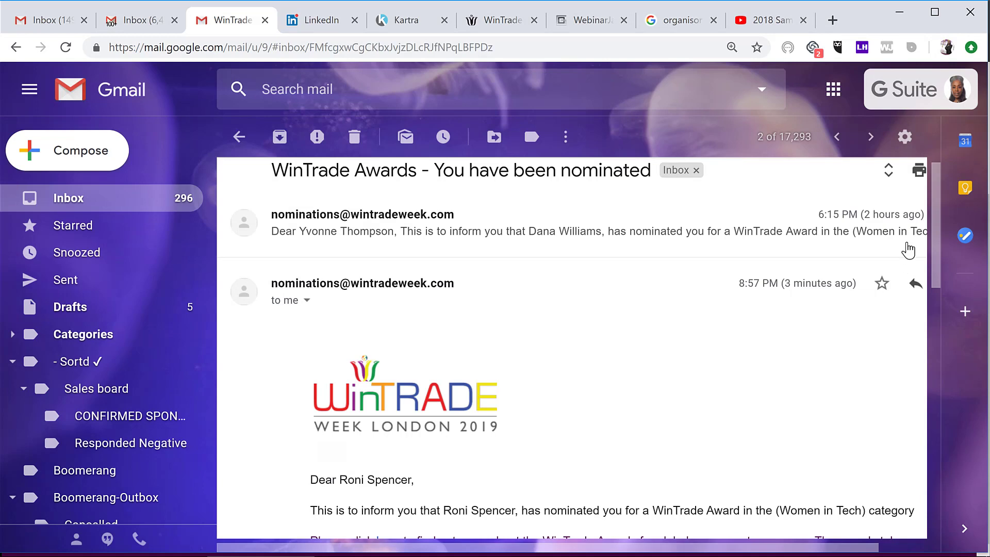
{"action": "left_click_drag", "start_coordinate": [937, 178], "coordinate": [933, 278]}
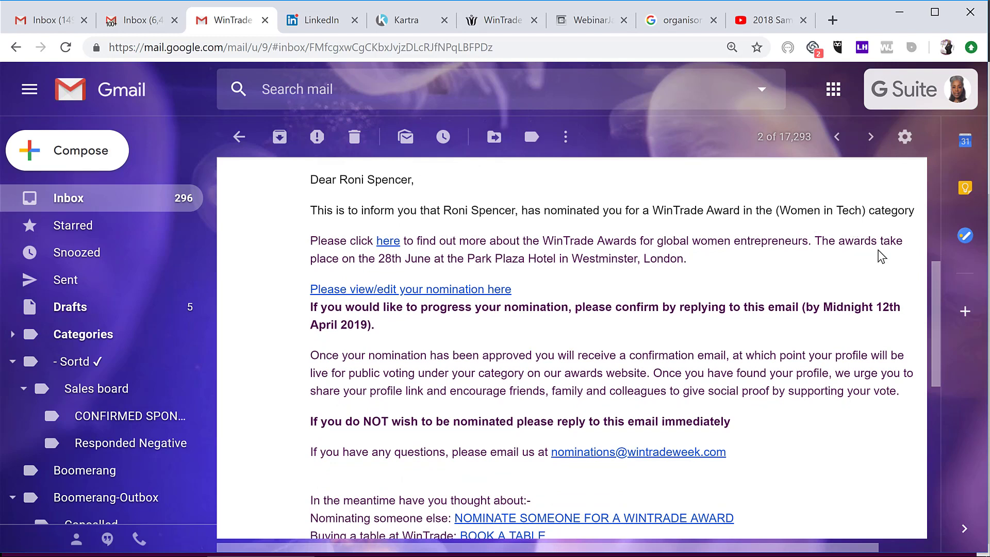
{"action": "left_click", "coordinate": [404, 292]}
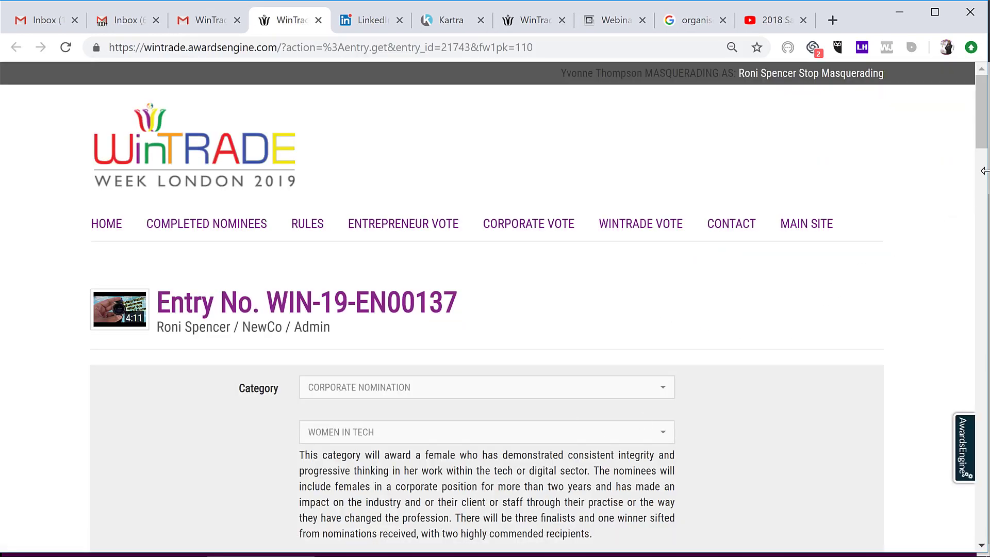
Step: Fill Company overview with placeholder x's and pick the suggested How long trading entry
{"action": "left_click_drag", "start_coordinate": [985, 106], "coordinate": [985, 201]}
{"action": "scroll", "coordinate": [986, 201], "scroll_direction": "down", "scroll_amount": 2}
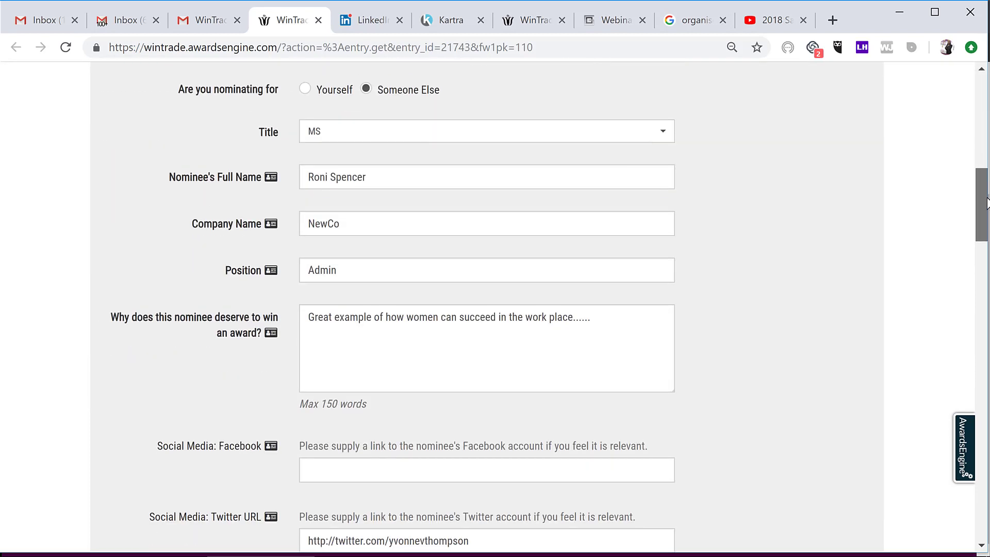
{"action": "scroll", "coordinate": [986, 201], "scroll_direction": "down", "scroll_amount": 2}
{"action": "scroll", "coordinate": [487, 306], "scroll_direction": "down", "scroll_amount": 8}
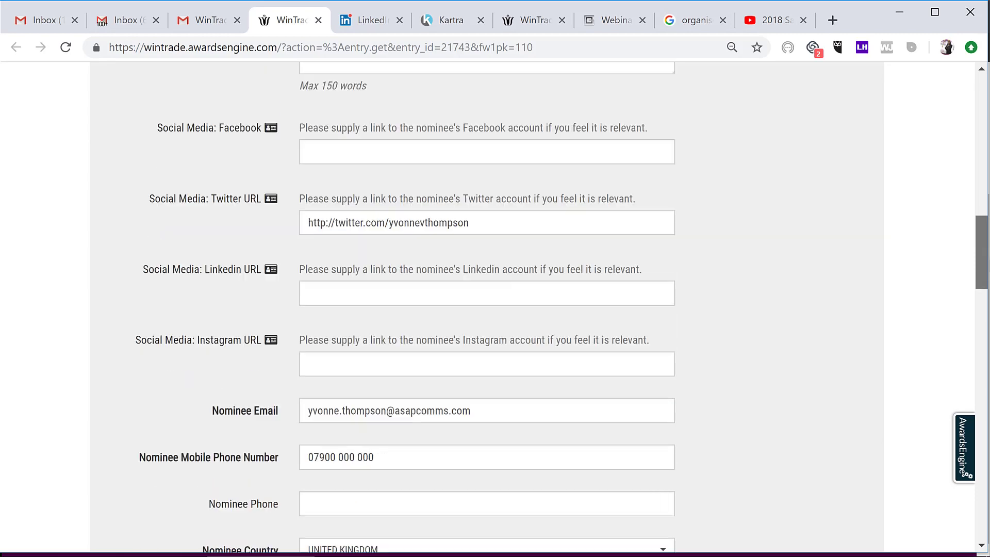
{"action": "scroll", "coordinate": [473, 317], "scroll_direction": "down", "scroll_amount": 6}
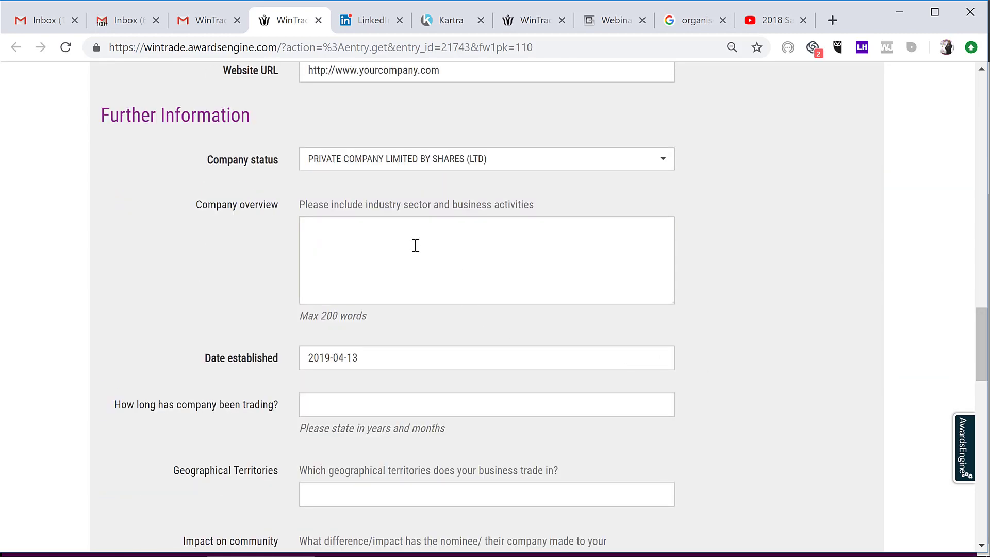
{"action": "left_click", "coordinate": [416, 246]}
{"action": "type", "text": "xxxx"}
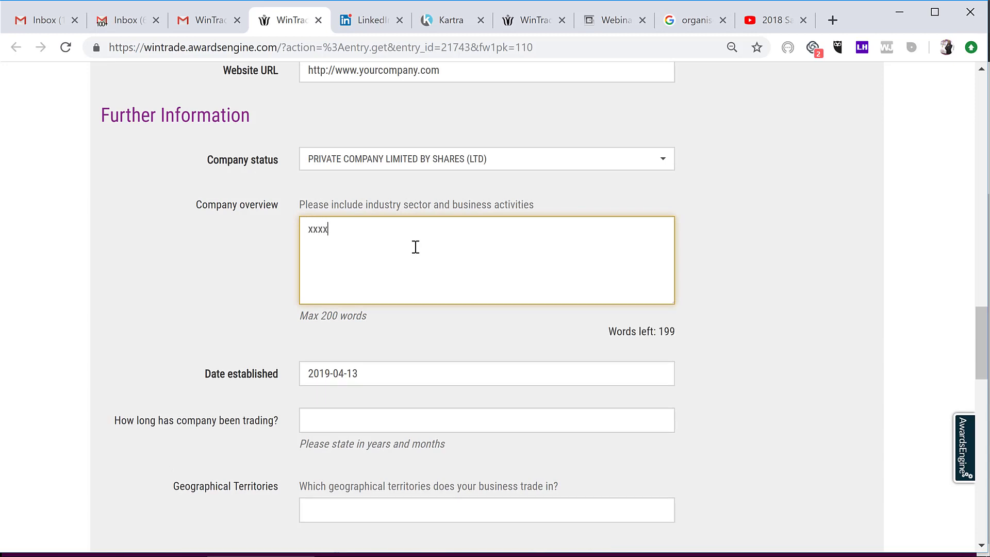
{"action": "type", "text": "xxxxxxxxxxx"}
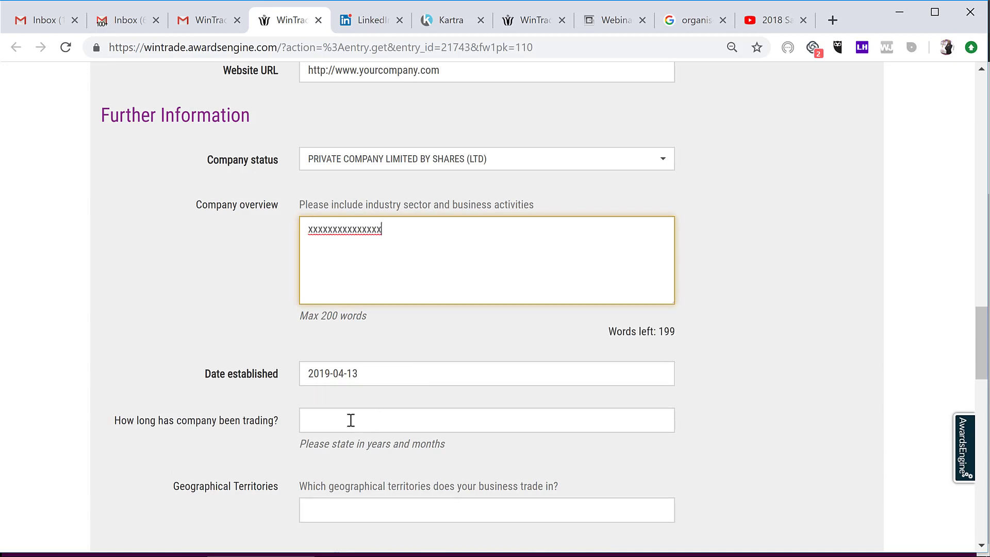
{"action": "left_click", "coordinate": [350, 418]}
{"action": "type", "text": "xxxxxxxxxxx"}
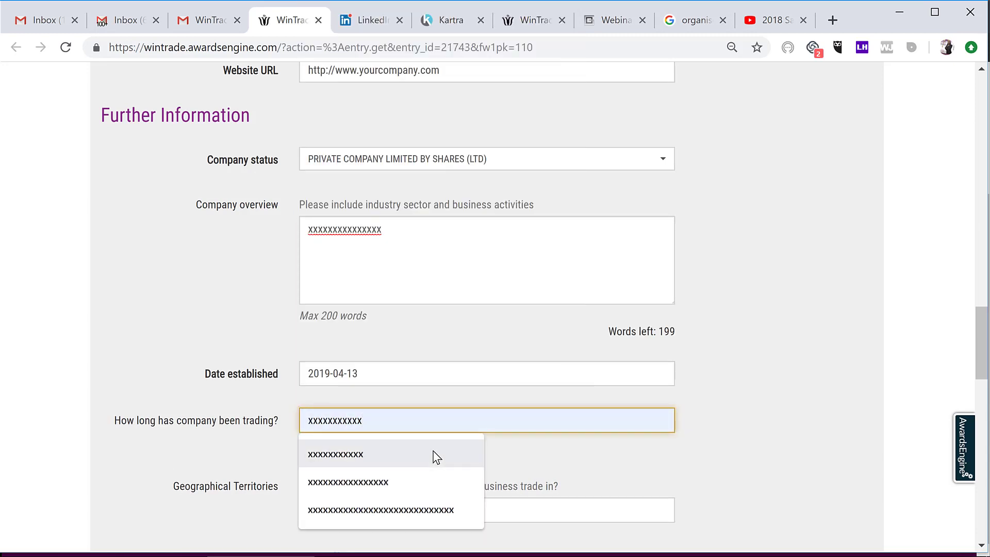
{"action": "left_click", "coordinate": [436, 456]}
Step: Fill Impact on community, Plans for growth and Investing in talent with placeholder x's
{"action": "left_click_drag", "start_coordinate": [987, 343], "coordinate": [828, 391]}
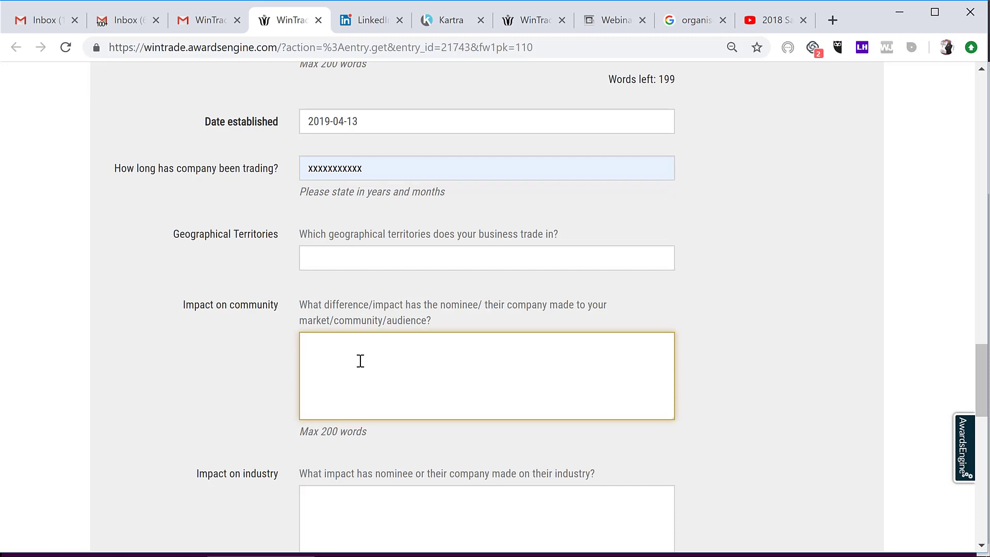
{"action": "type", "text": "xxxxxxxxxxxxxxxxxxxxxxxxxxxxxxxxxxxx"}
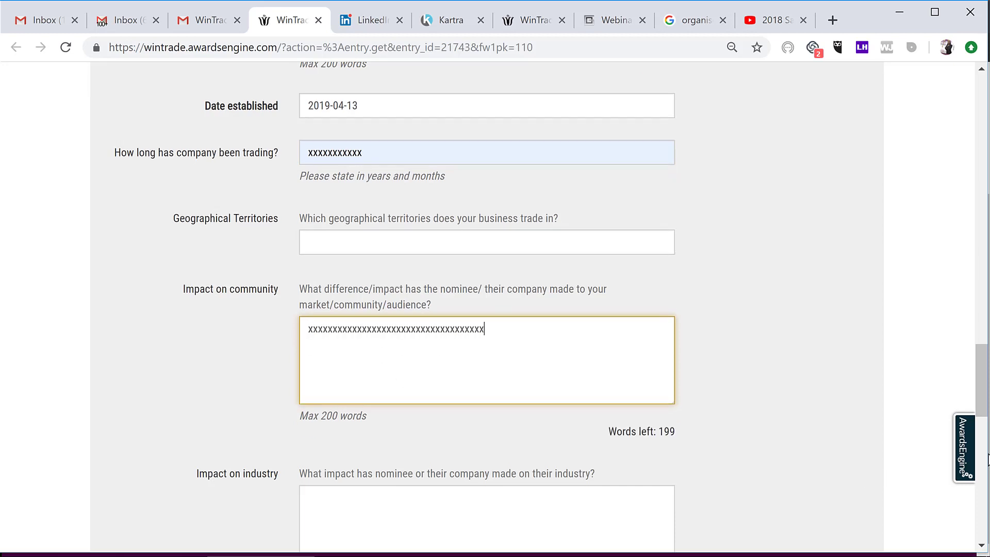
{"action": "scroll", "coordinate": [986, 384], "scroll_direction": "down", "scroll_amount": 6}
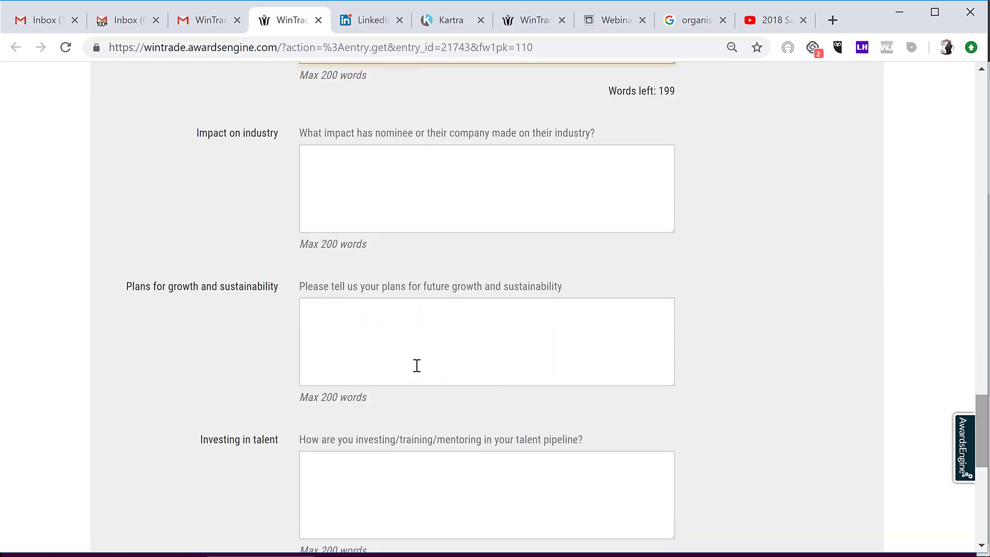
{"action": "left_click", "coordinate": [392, 348]}
{"action": "type", "text": "xxxxxxxxxxxxxxxxx"}
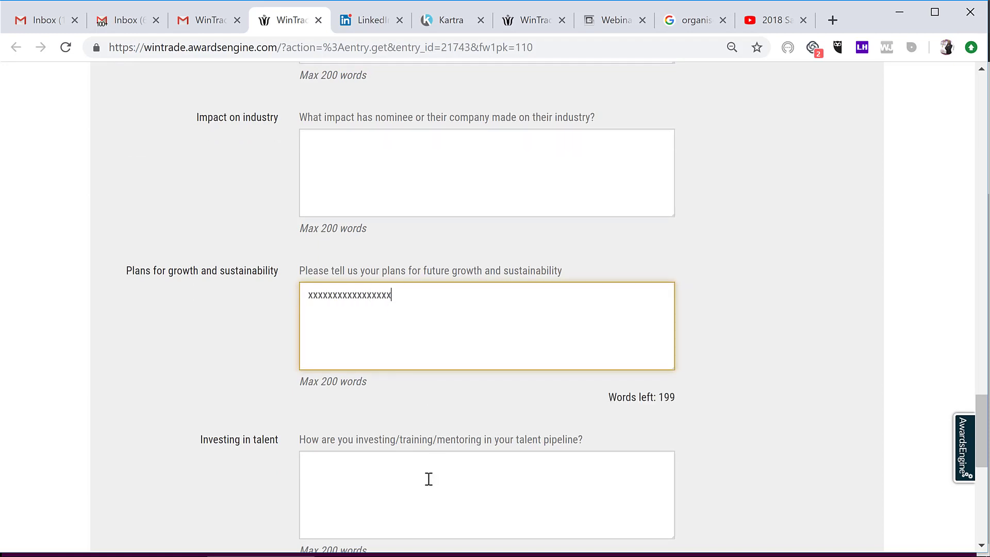
{"action": "left_click", "coordinate": [431, 479]}
{"action": "type", "text": "xxxxxxxxxxxxxxxxxxxxxxxxxxxx"}
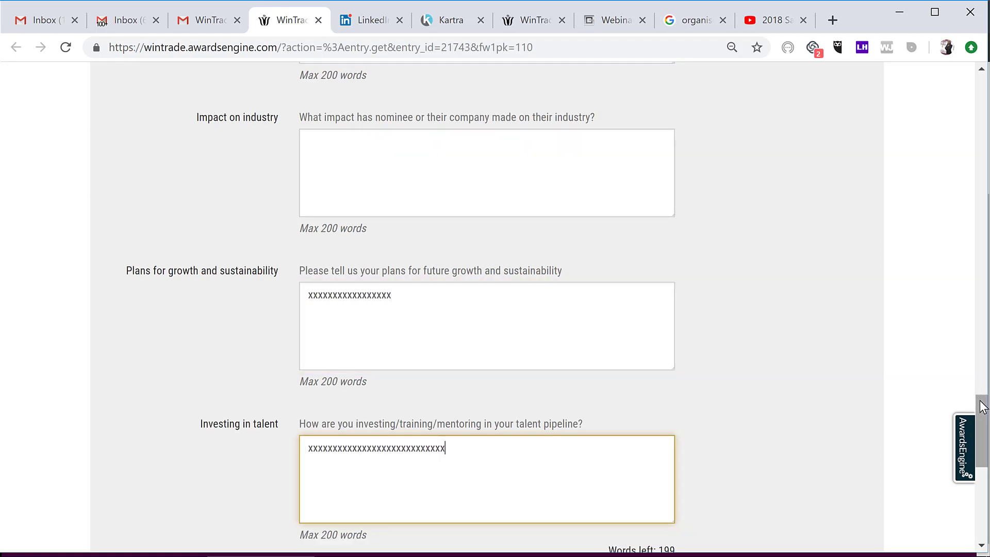
{"action": "scroll", "coordinate": [982, 475], "scroll_direction": "down", "scroll_amount": 7}
{"action": "scroll", "coordinate": [982, 476], "scroll_direction": "down", "scroll_amount": 2}
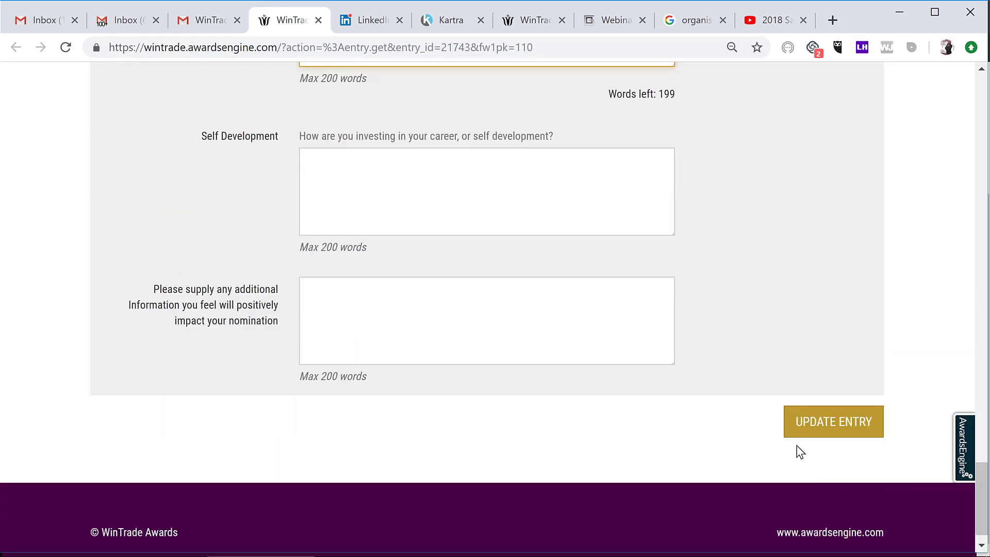
{"action": "left_click", "coordinate": [805, 427]}
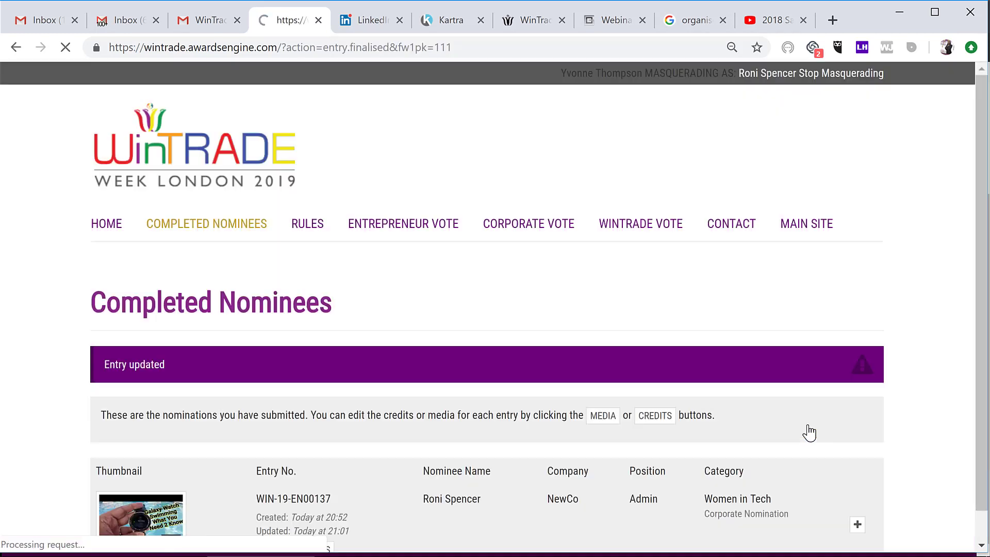
{"action": "scroll", "coordinate": [979, 304], "scroll_direction": "down", "scroll_amount": 2}
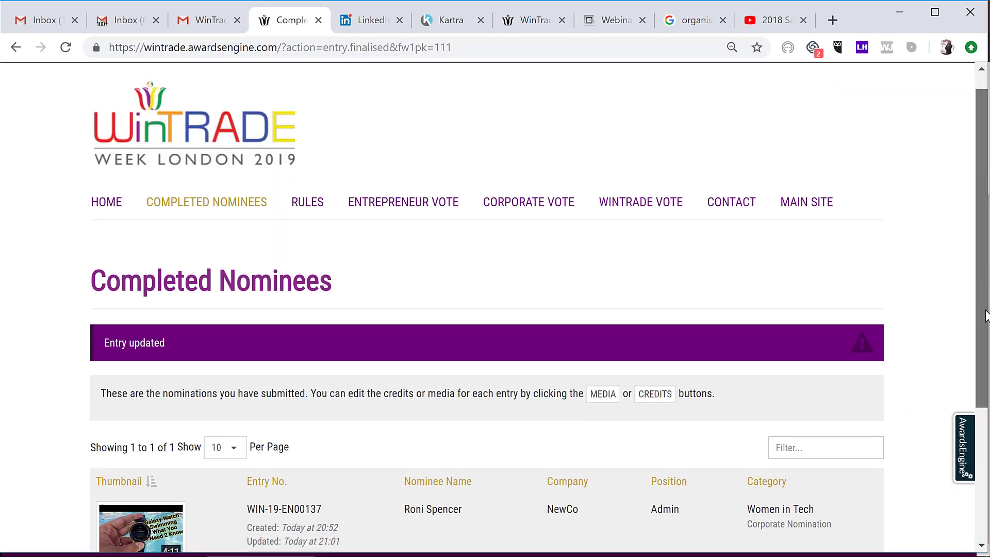
{"action": "scroll", "coordinate": [494, 316], "scroll_direction": "down", "scroll_amount": 1}
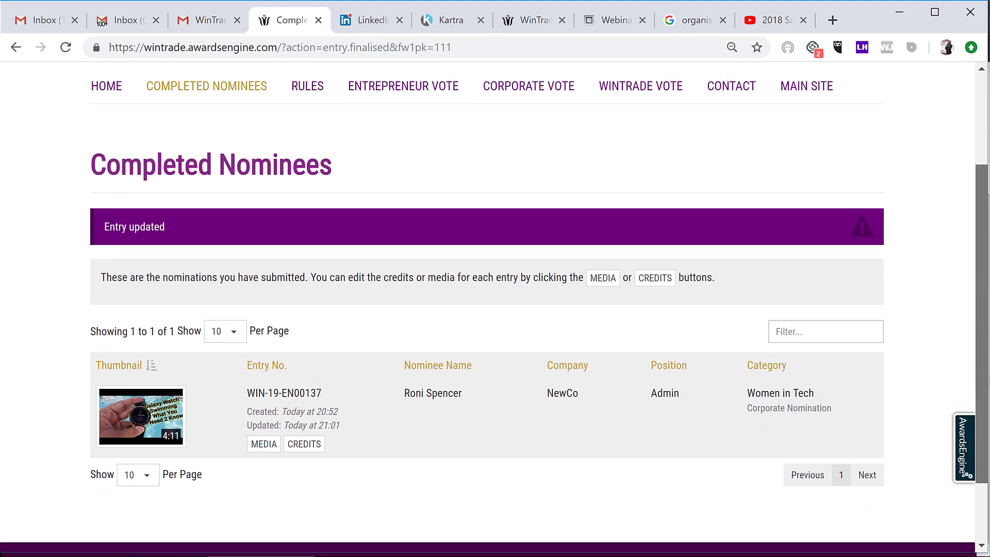
{"action": "scroll", "coordinate": [619, 433], "scroll_direction": "down", "scroll_amount": 1}
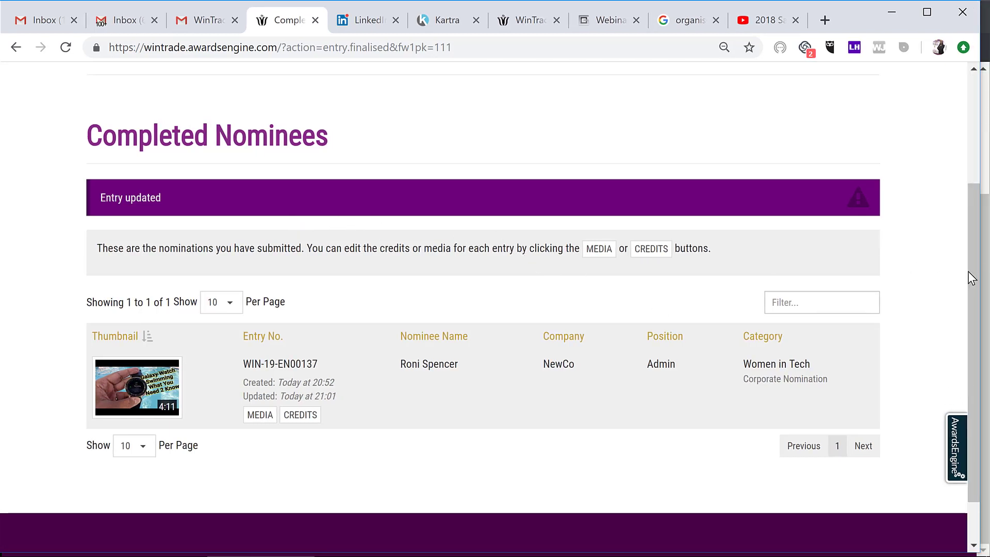
{"action": "left_click_drag", "start_coordinate": [972, 278], "coordinate": [973, 395]}
{"action": "left_click_drag", "start_coordinate": [977, 335], "coordinate": [974, 203]}
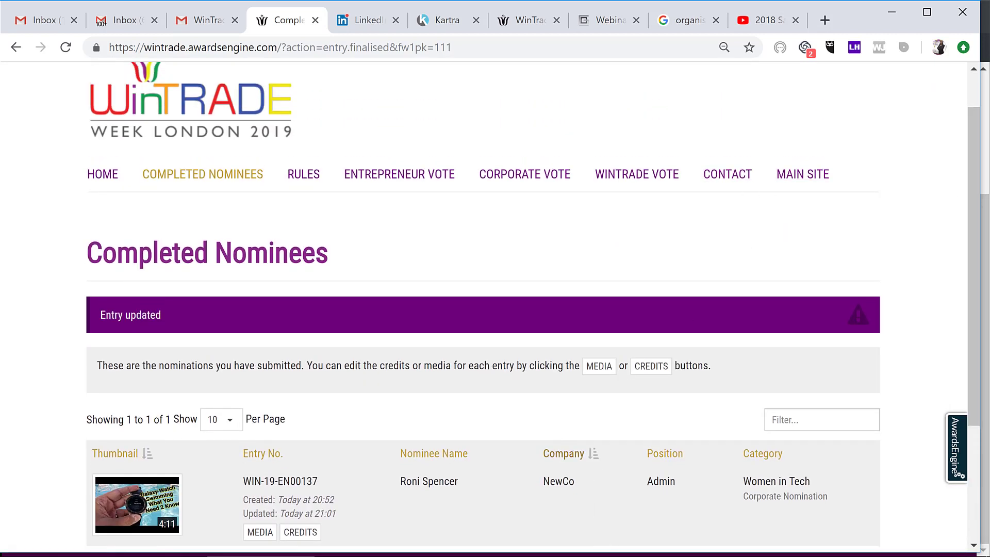
{"action": "left_click", "coordinate": [653, 547]}
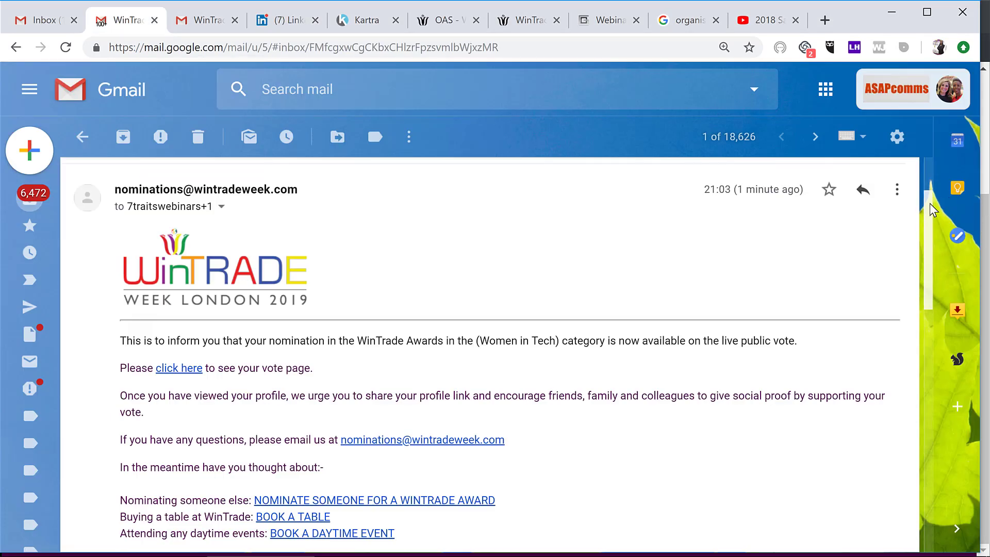
Step: Open the Women in Tech public vote page, showing 0% of votes, then return to Gmail
{"action": "left_click_drag", "start_coordinate": [929, 203], "coordinate": [929, 234]}
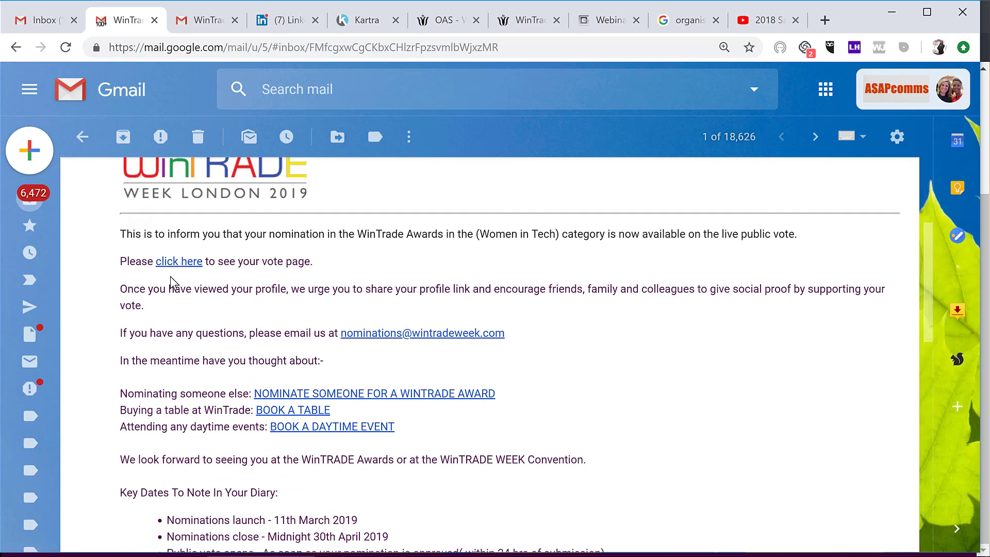
{"action": "left_click", "coordinate": [176, 264]}
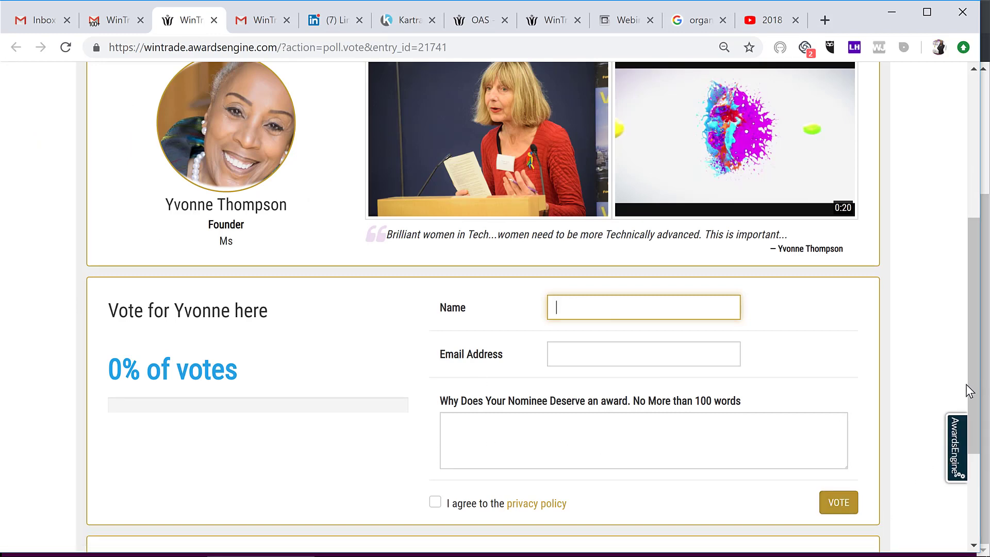
{"action": "left_click_drag", "start_coordinate": [980, 387], "coordinate": [981, 281]}
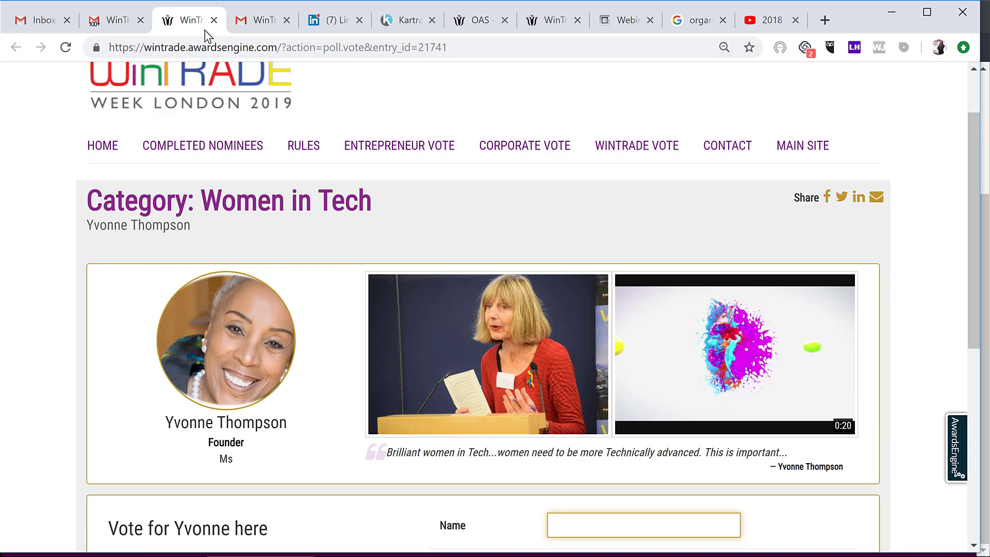
{"action": "left_click", "coordinate": [117, 21]}
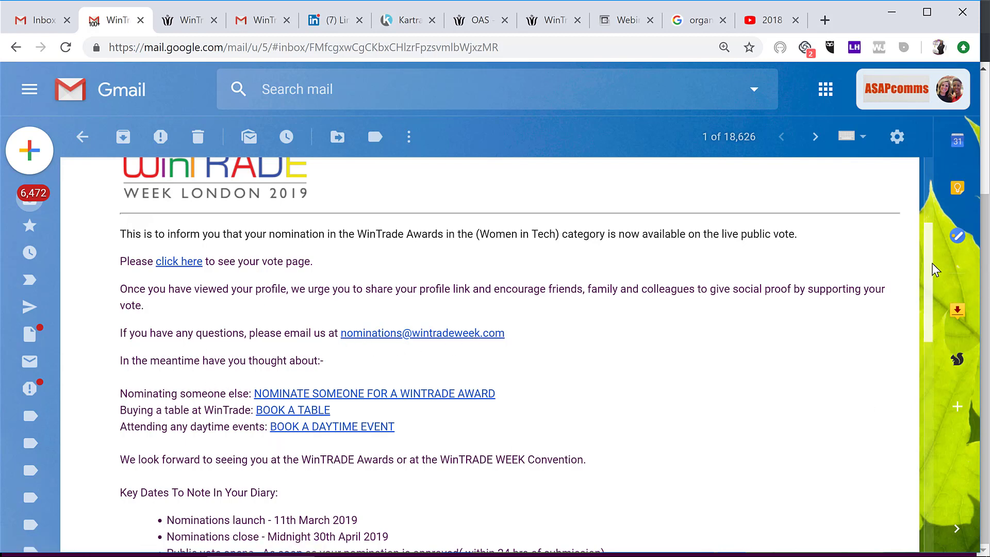
Step: Download the I AM A NOMINEE badge as unnamed.jpg, view it in Photos, then close it
{"action": "left_click_drag", "start_coordinate": [935, 270], "coordinate": [936, 406]}
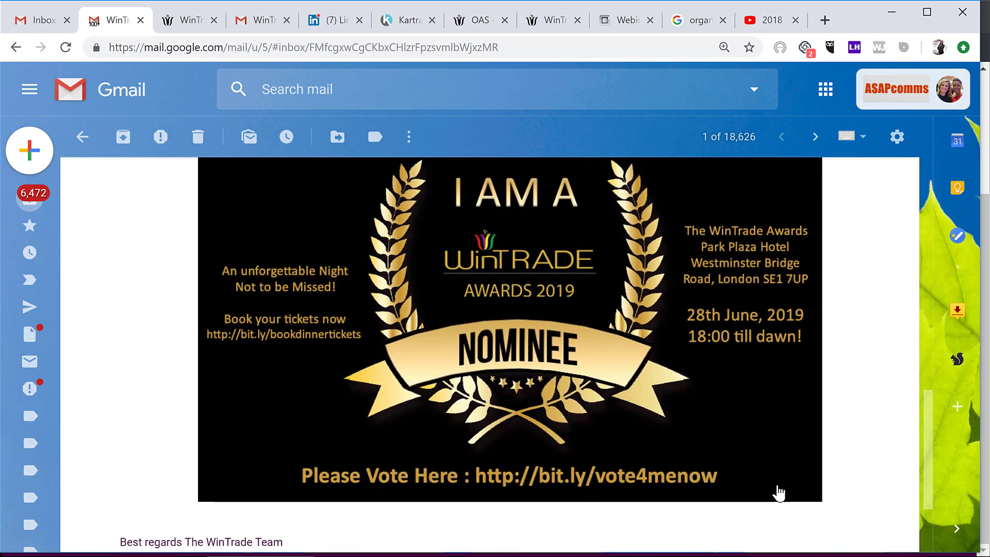
{"action": "left_click", "coordinate": [806, 486]}
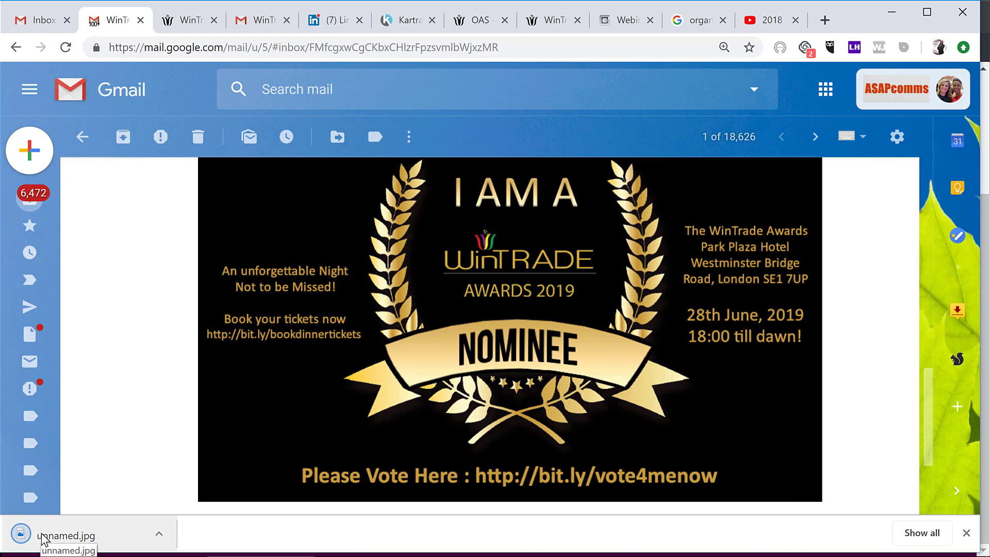
{"action": "left_click", "coordinate": [159, 534]}
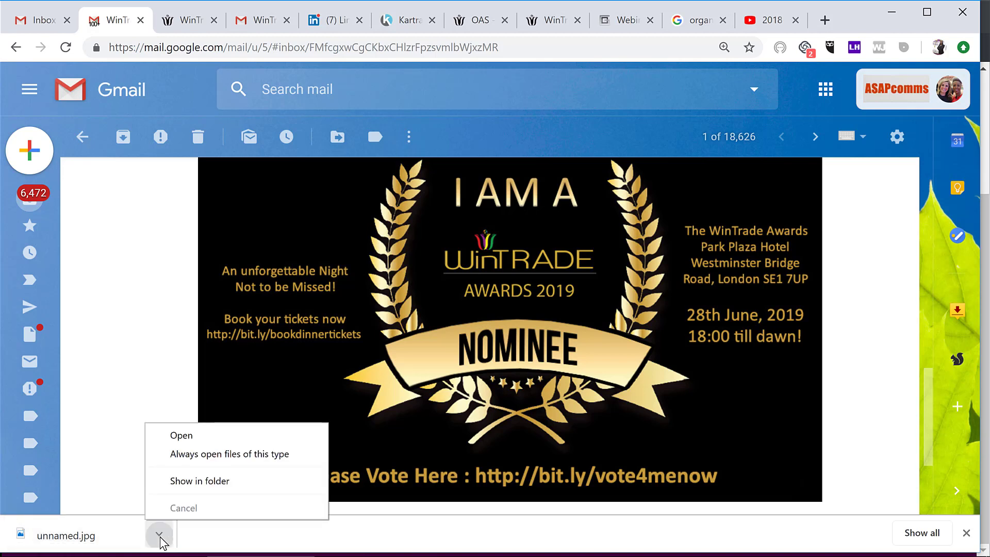
{"action": "left_click", "coordinate": [241, 435]}
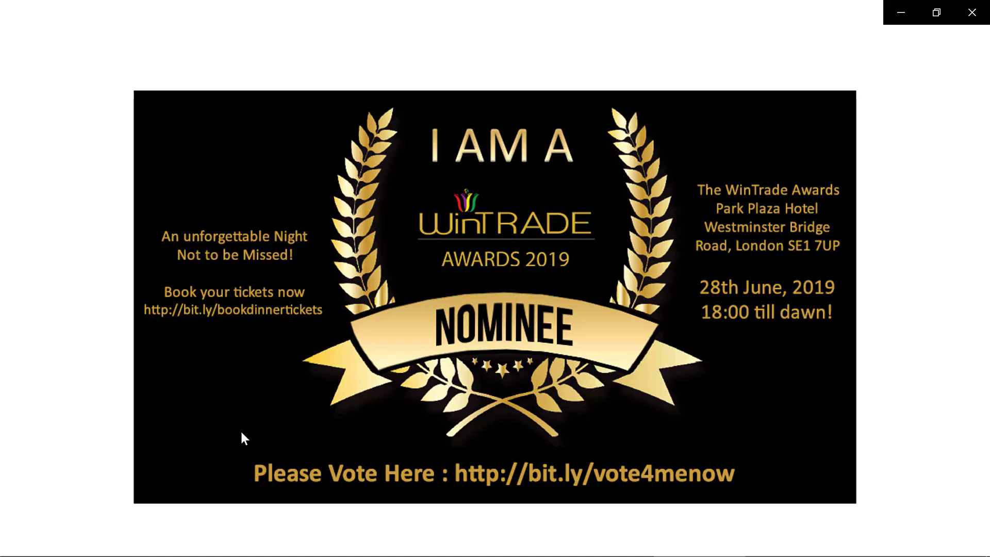
{"action": "left_click", "coordinate": [969, 11]}
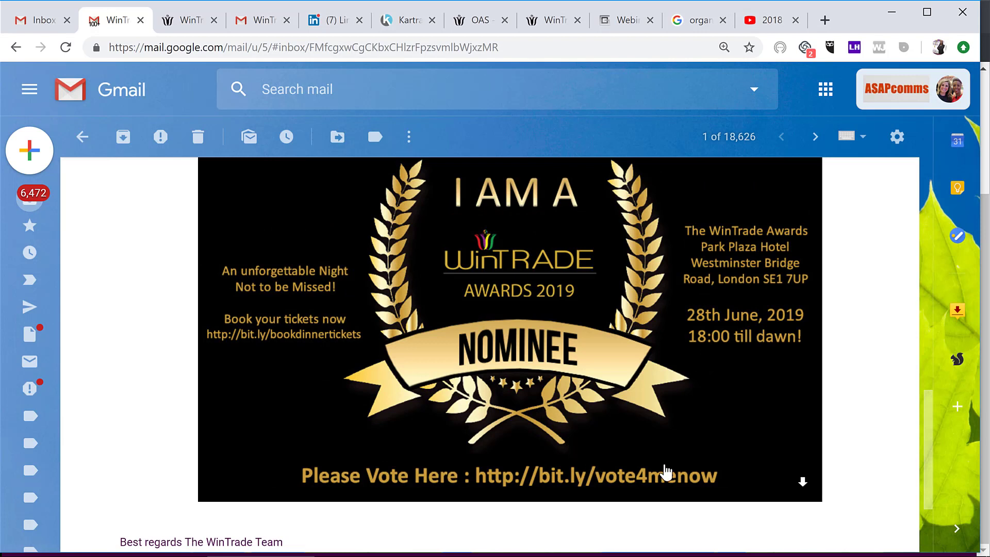
{"action": "mouse_move", "coordinate": [611, 554]}
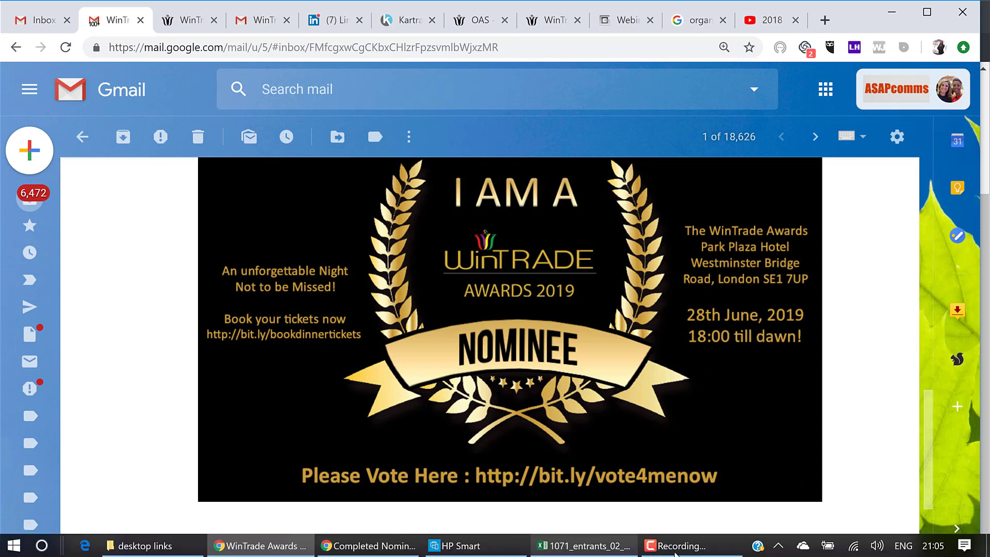
{"action": "mouse_move", "coordinate": [686, 553]}
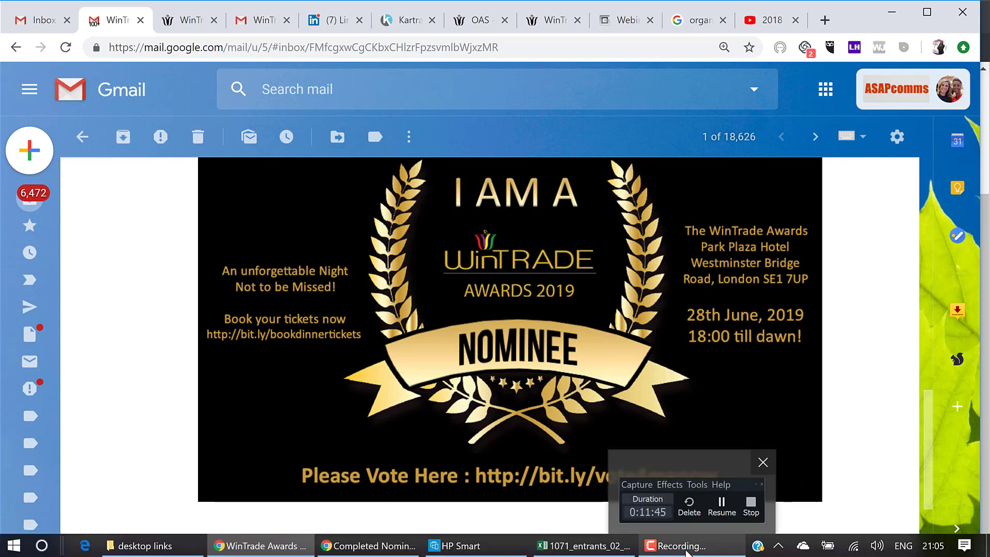
Step: Reopen the nominee's public vote page through the email's 'click here' link
{"action": "left_click", "coordinate": [717, 505]}
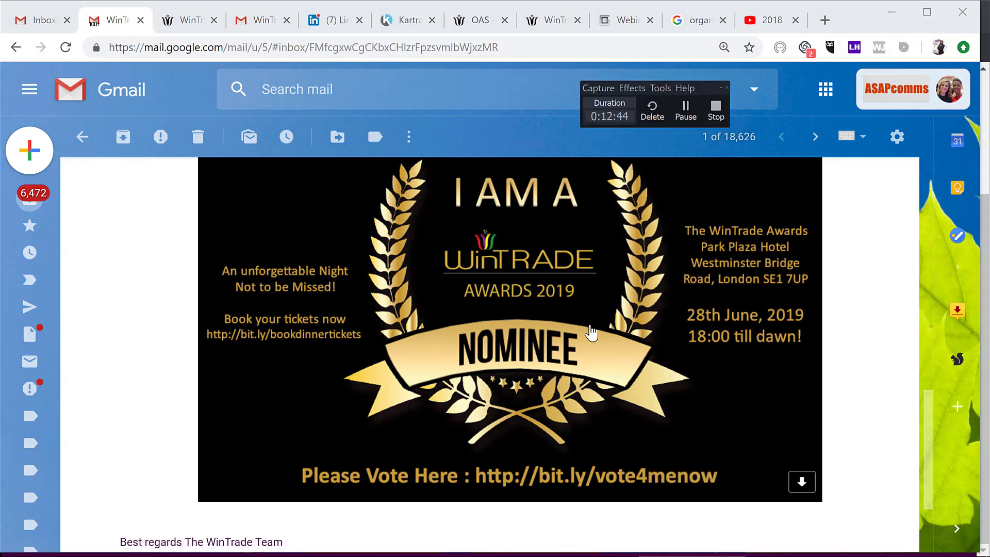
{"action": "left_click_drag", "start_coordinate": [925, 441], "coordinate": [931, 303]}
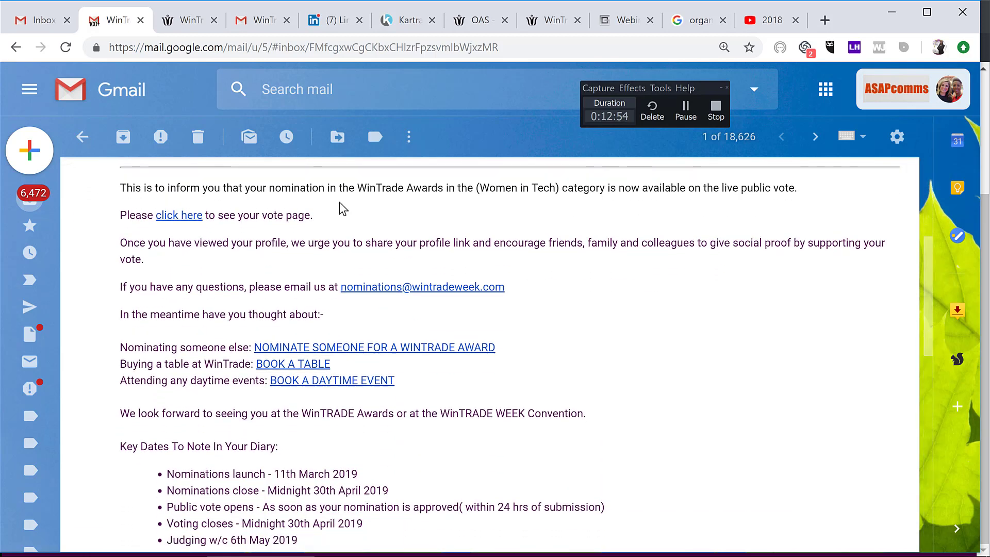
{"action": "left_click", "coordinate": [187, 216]}
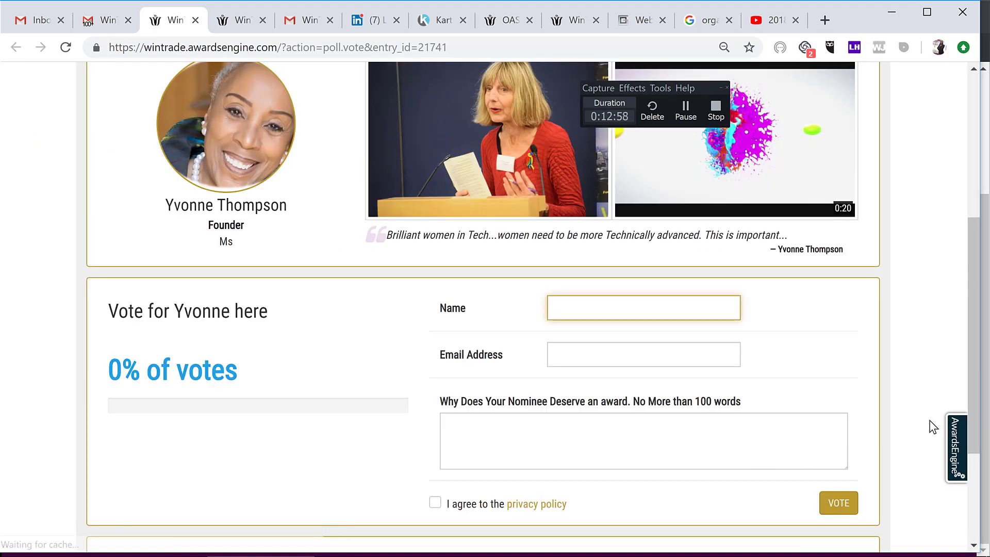
{"action": "scroll", "coordinate": [973, 332], "scroll_direction": "up", "scroll_amount": 3}
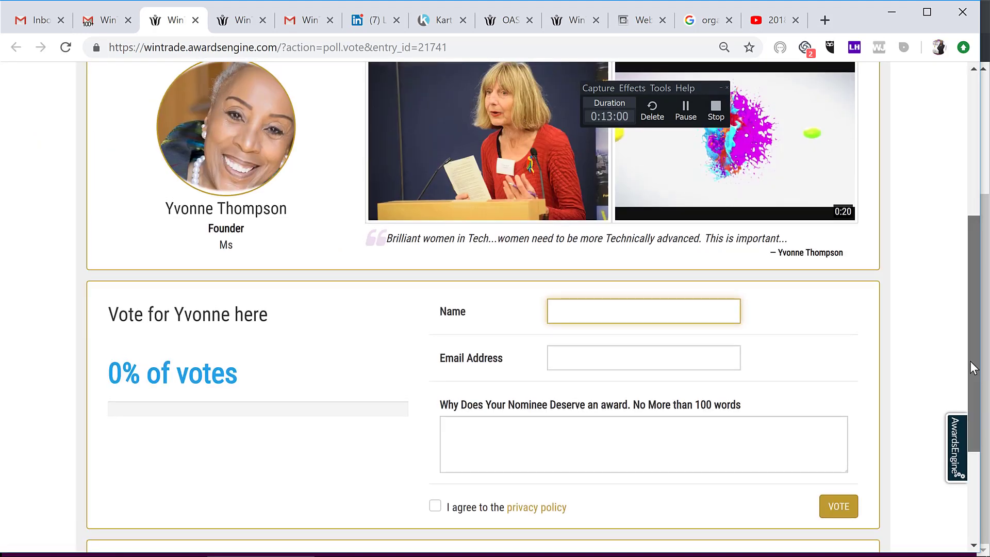
{"action": "scroll", "coordinate": [975, 283], "scroll_direction": "up", "scroll_amount": 3}
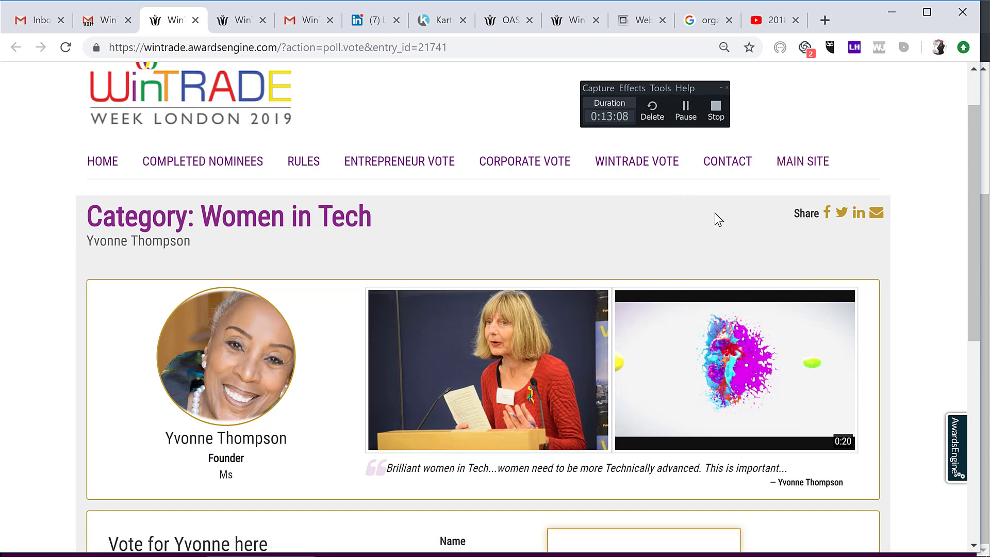
Step: Check the vote page's zero votes, then return to Gmail and scroll to the badge
{"action": "left_click_drag", "start_coordinate": [974, 168], "coordinate": [976, 357]}
{"action": "scroll", "coordinate": [976, 358], "scroll_direction": "down", "scroll_amount": 3}
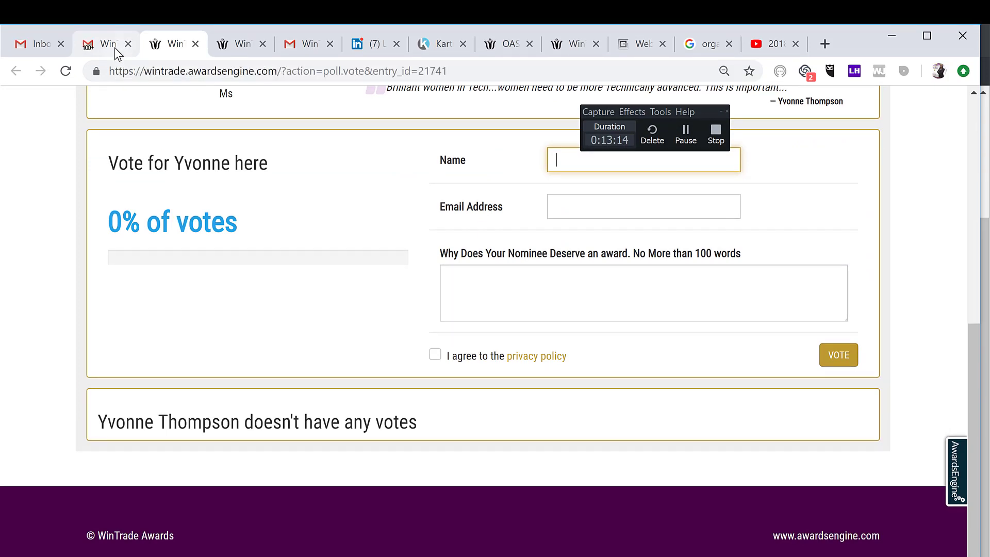
{"action": "left_click", "coordinate": [114, 23]}
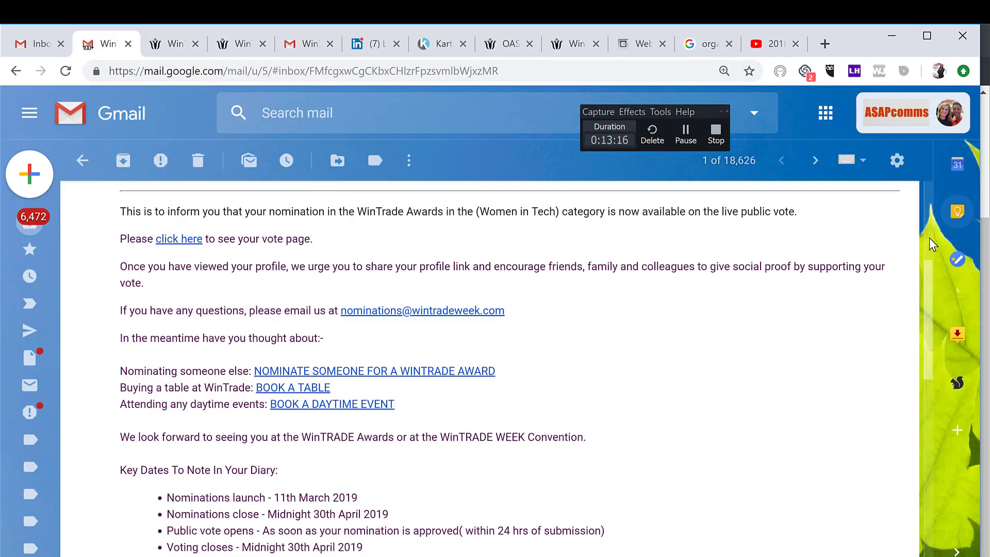
{"action": "scroll", "coordinate": [935, 309], "scroll_direction": "down", "scroll_amount": 5}
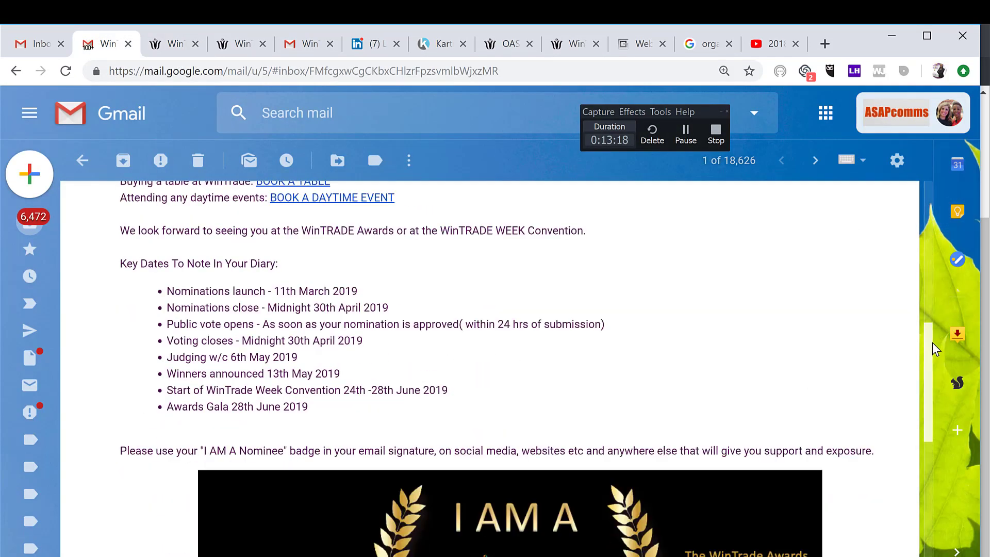
{"action": "scroll", "coordinate": [935, 392], "scroll_direction": "down", "scroll_amount": 5}
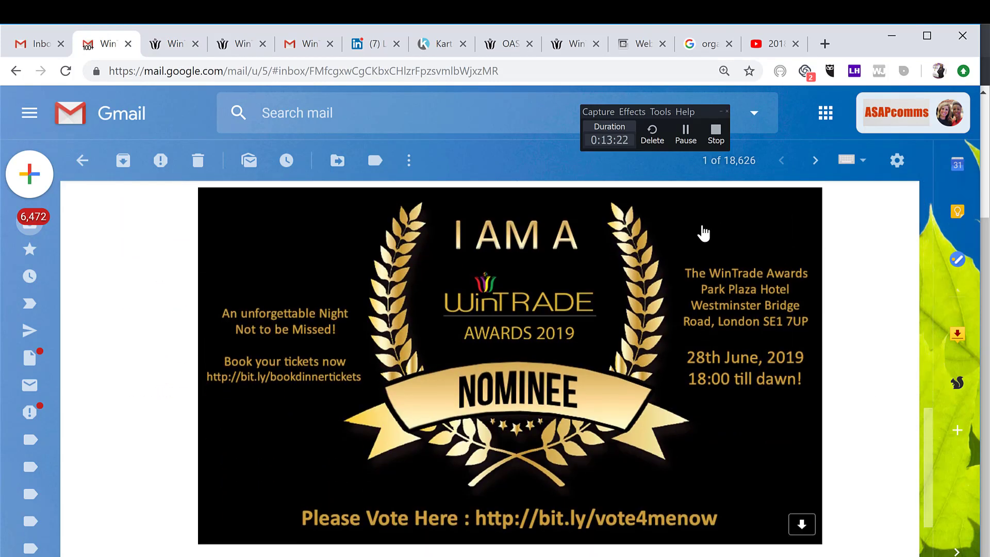
{"action": "left_click", "coordinate": [715, 141]}
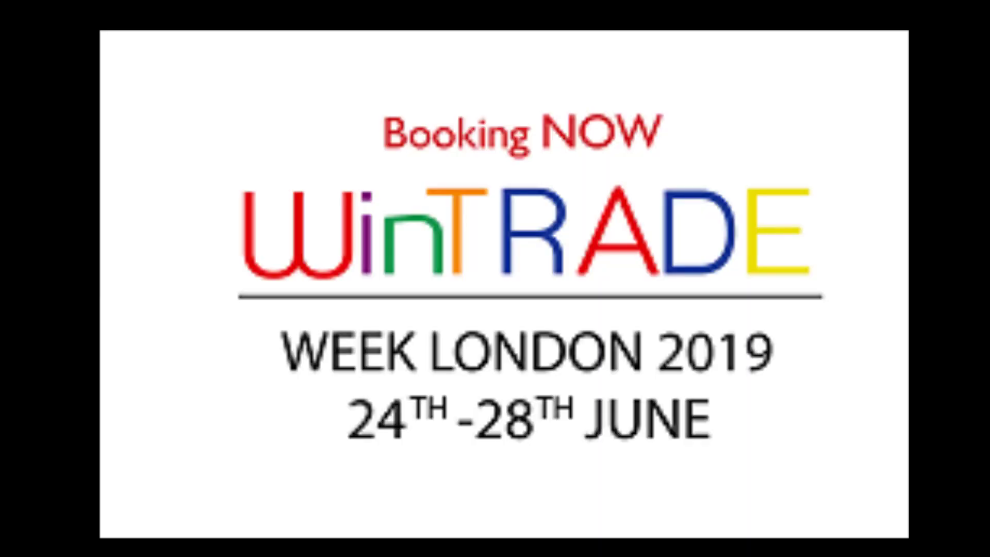